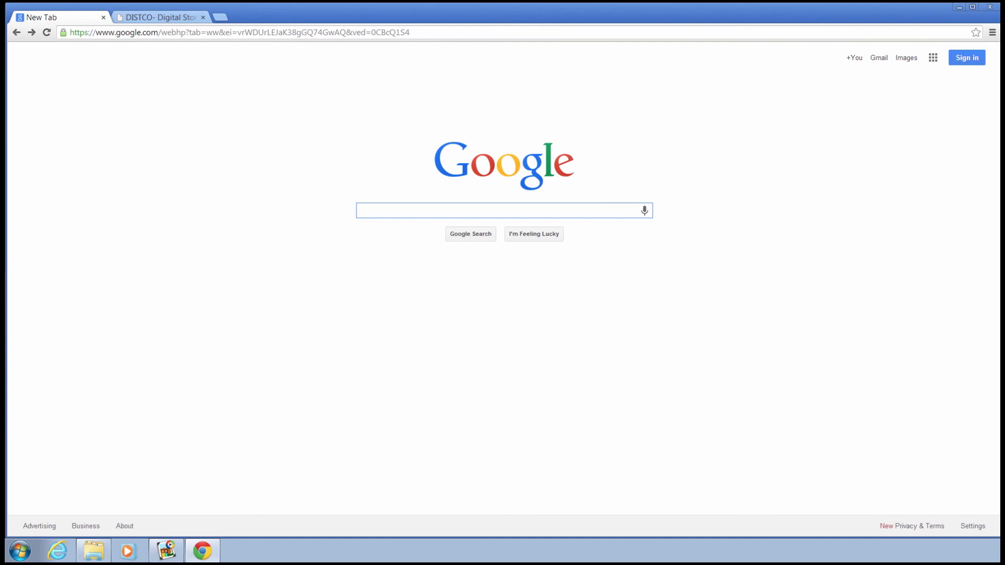
# Search Google for photo story 3 and open Microsoft's download page for Photo Story 3 for Windows XP.
pyautogui.write('P')
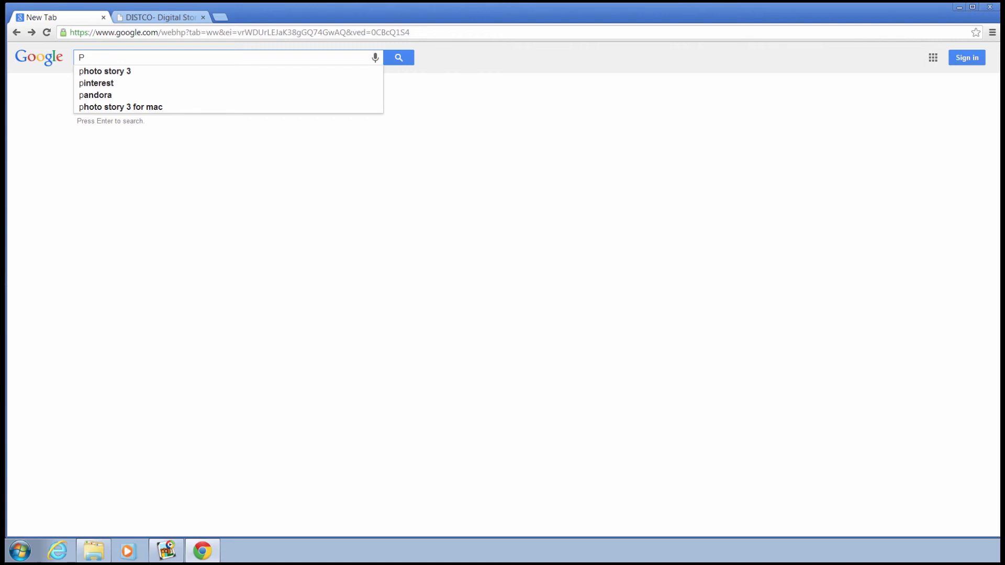
pyautogui.click(130, 71)
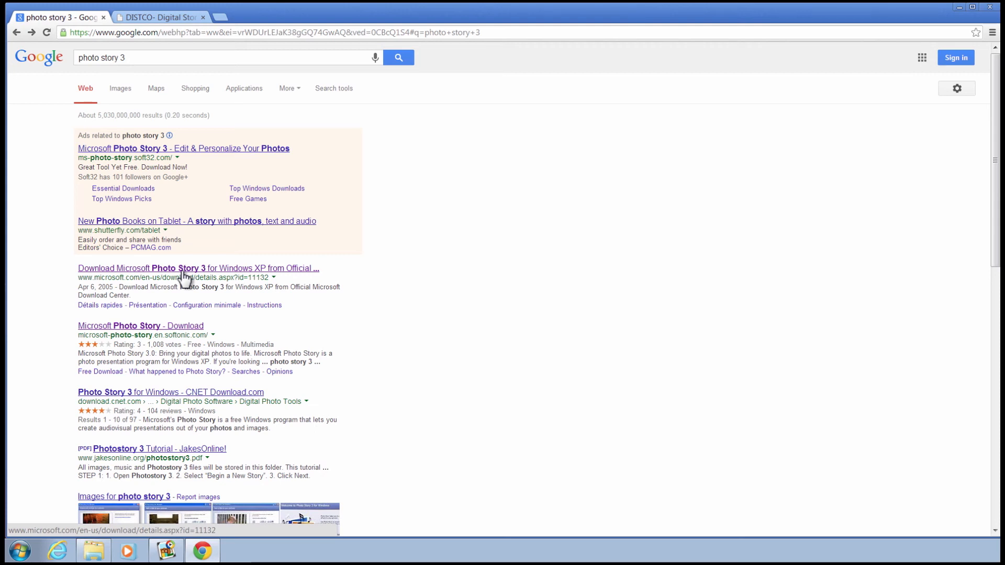
pyautogui.click(183, 270)
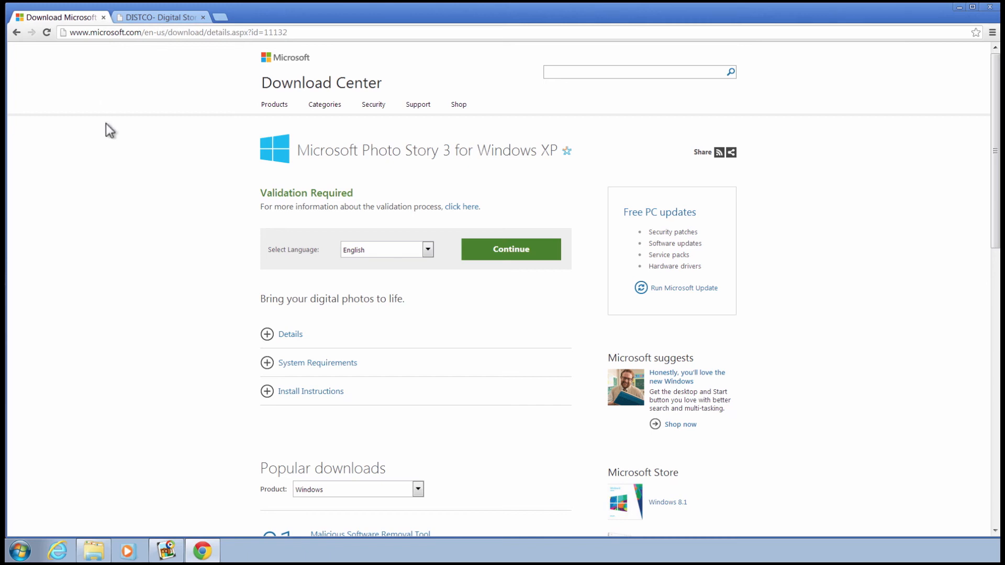
# Open the Resources page of the DISTCO site and locate its Photo Story 3 download link.
pyautogui.click(149, 17)
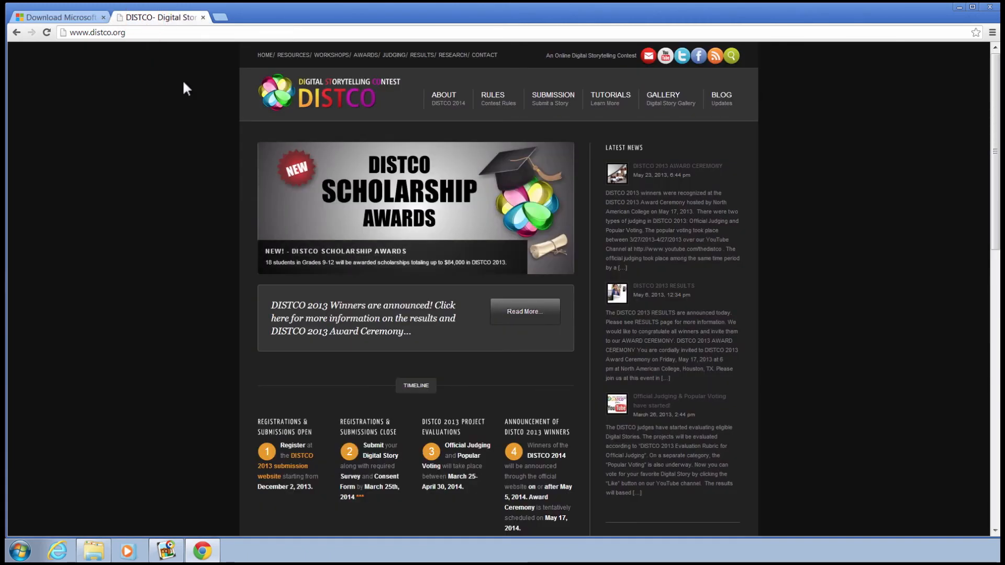
pyautogui.click(294, 57)
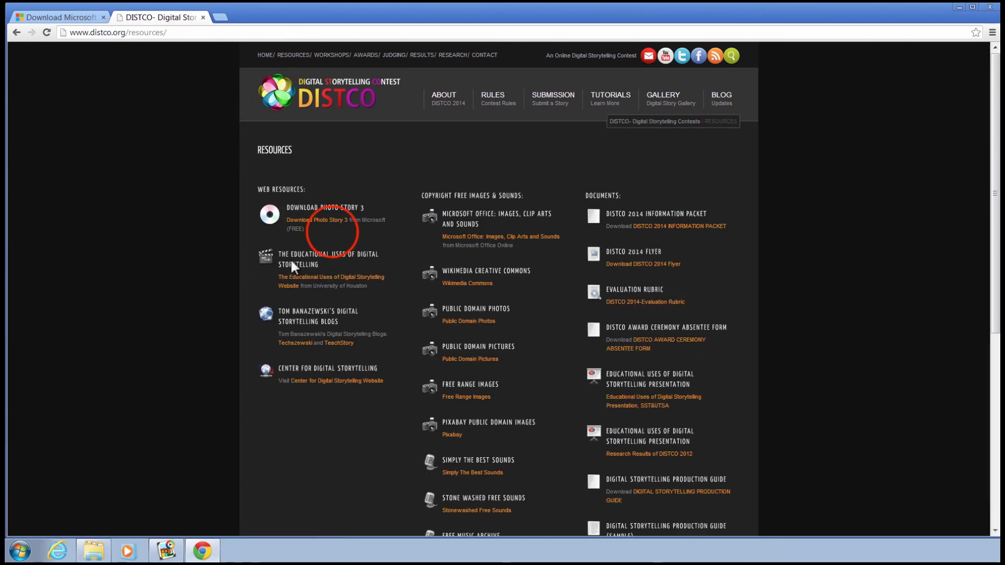
pyautogui.moveTo(329, 230); pyautogui.dragTo(248, 234)
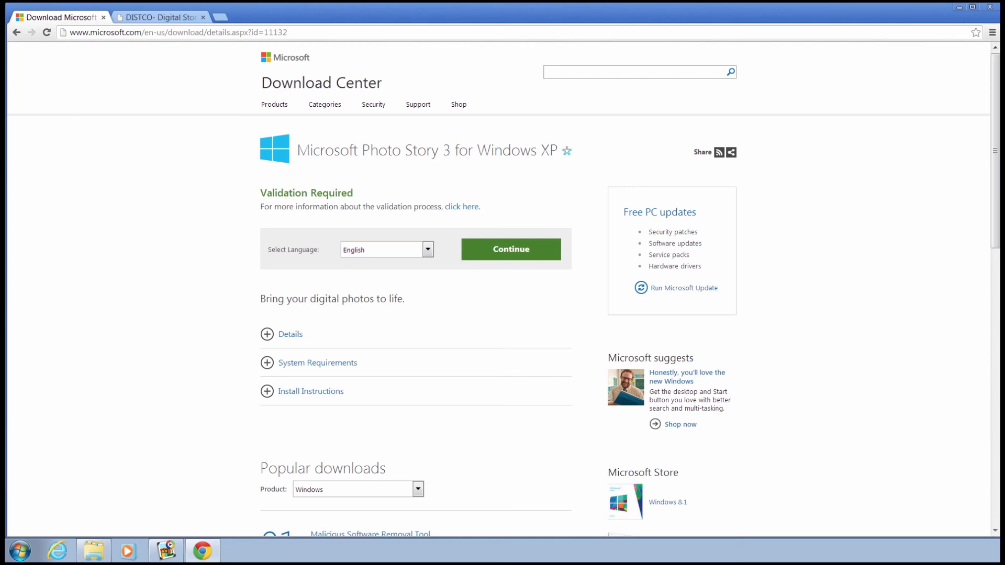
# Switch from the browser to Photo Story 3, begin a new story and open the file browser for importing pictures.
pyautogui.click(958, 8)
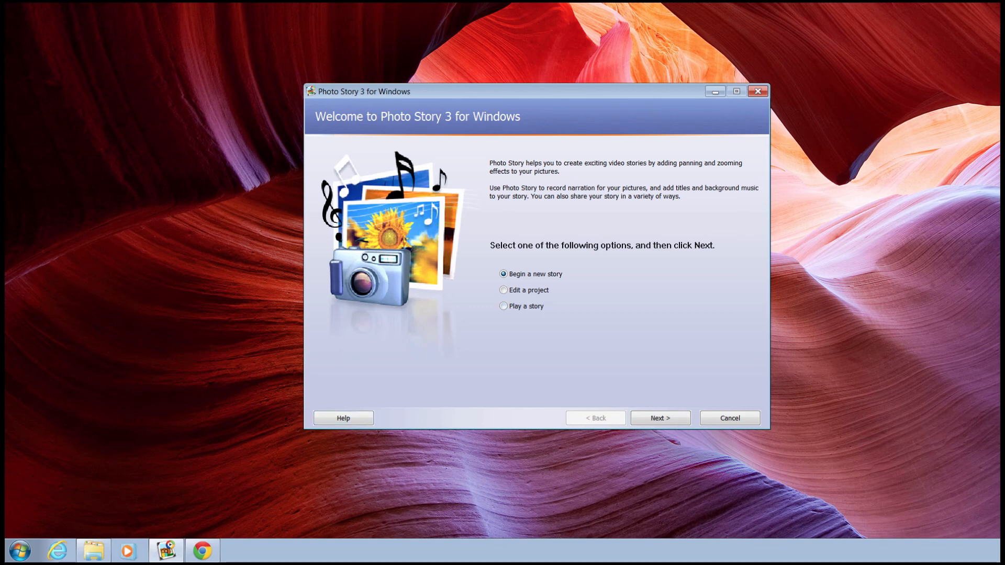
pyautogui.click(685, 417)
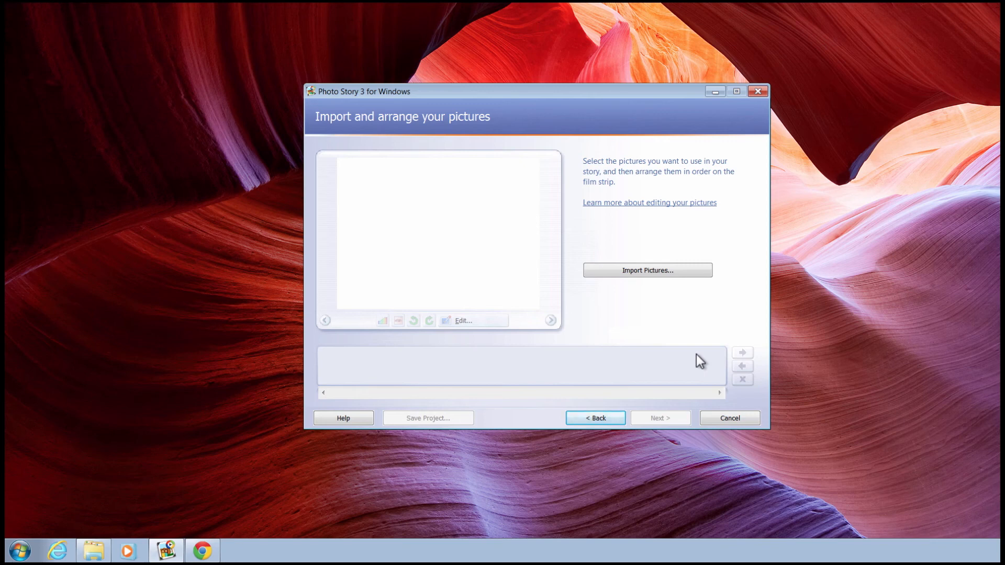
pyautogui.click(647, 270)
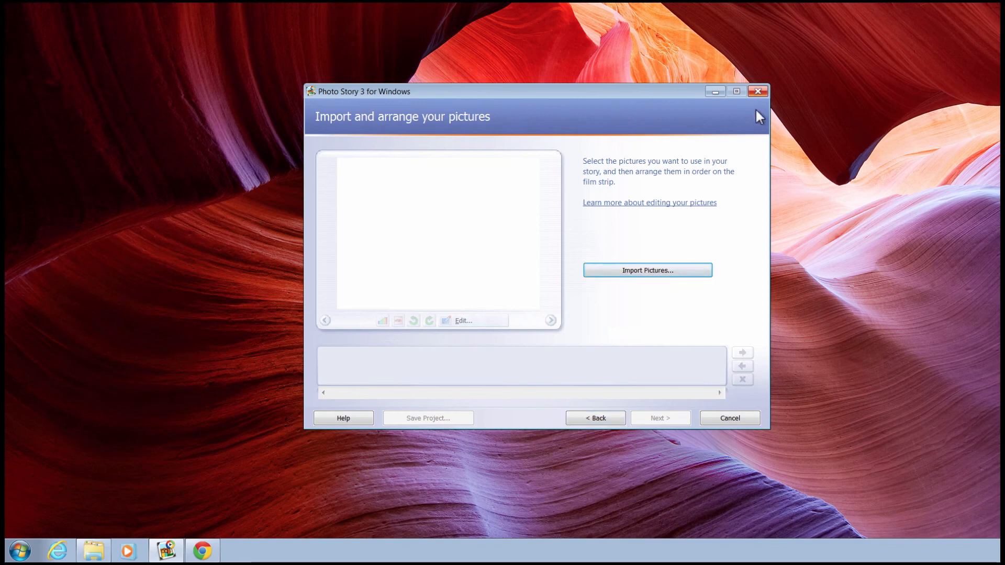
pyautogui.click(649, 270)
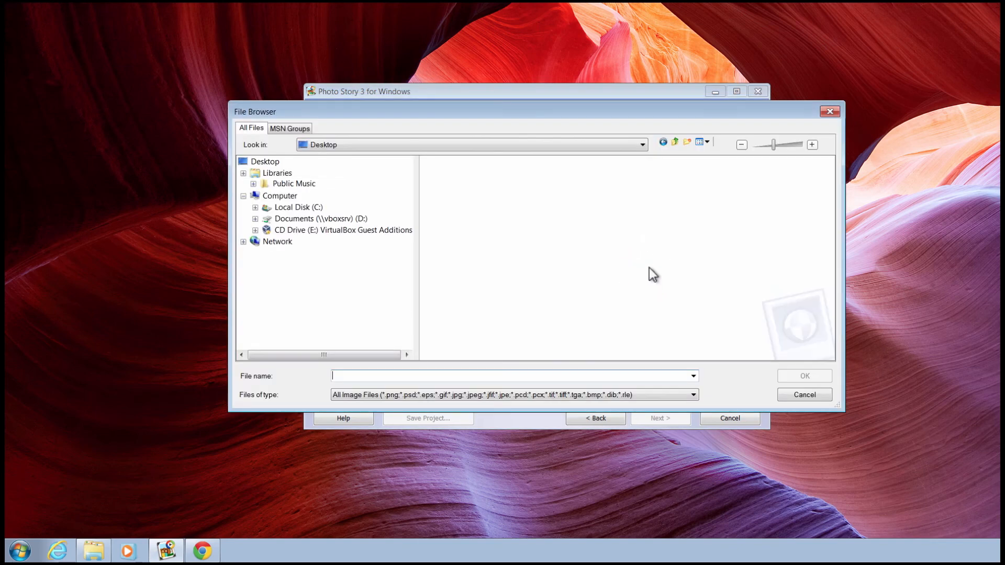
# Import the panda, Chrysanthemum, Desert, horses, Lighthouse, Koala and peacock pictures from the Sample Pictures folder.
pyautogui.moveTo(726, 288)
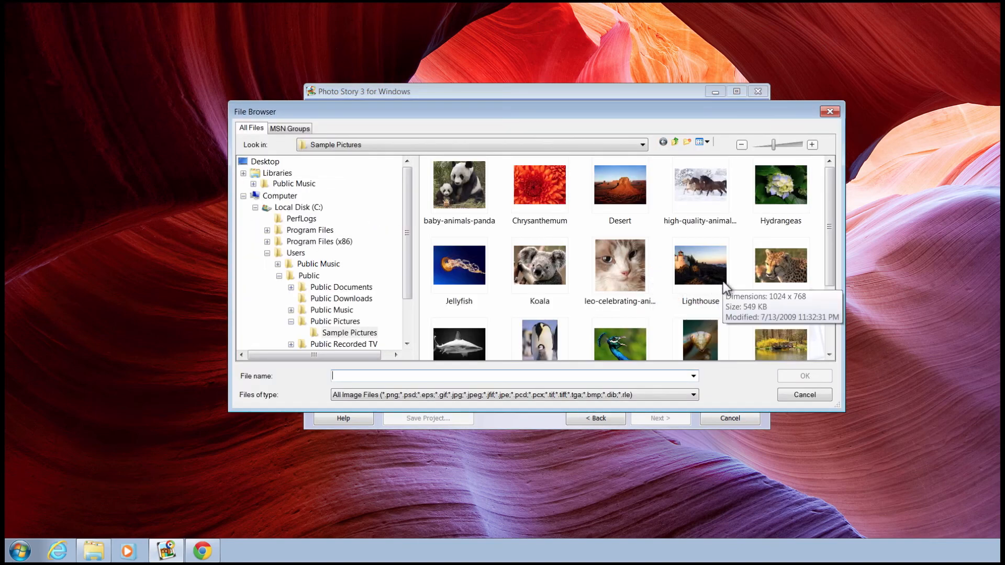
pyautogui.click(461, 193)
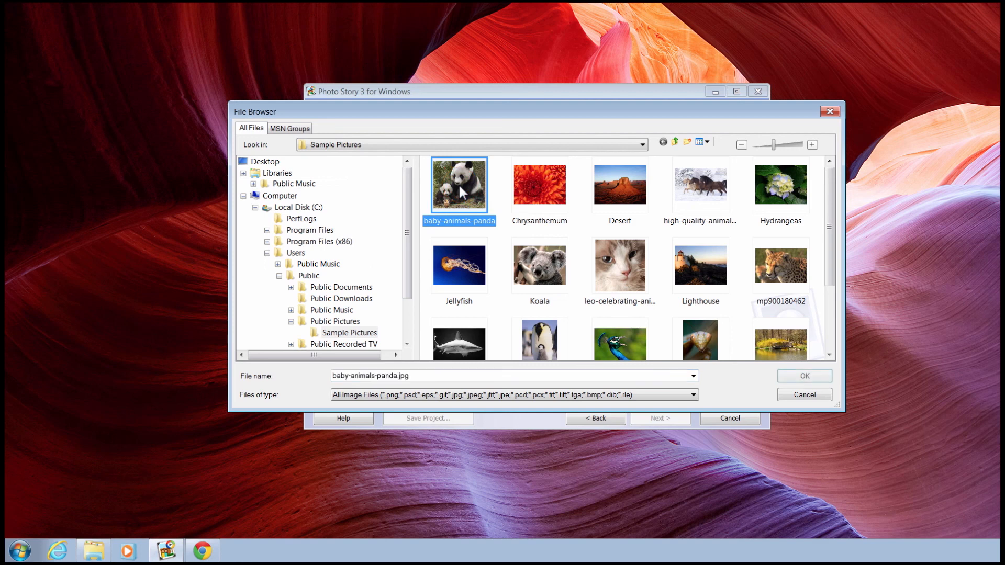
pyautogui.moveTo(522, 202)
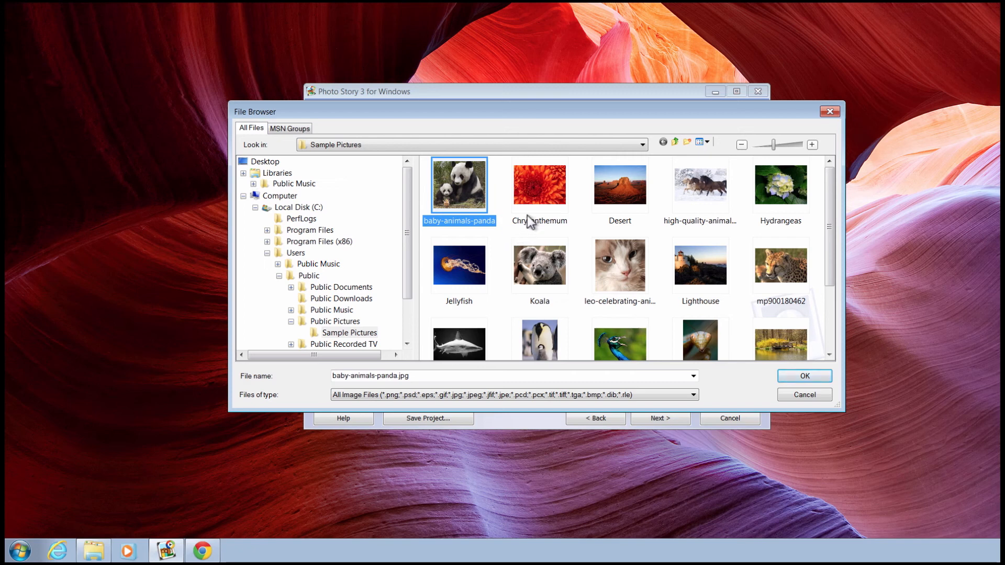
pyautogui.keyDown('ctrl'); pyautogui.click(532, 200); pyautogui.keyUp('ctrl')
pyautogui.keyDown('ctrl'); pyautogui.click(613, 207); pyautogui.keyUp('ctrl')
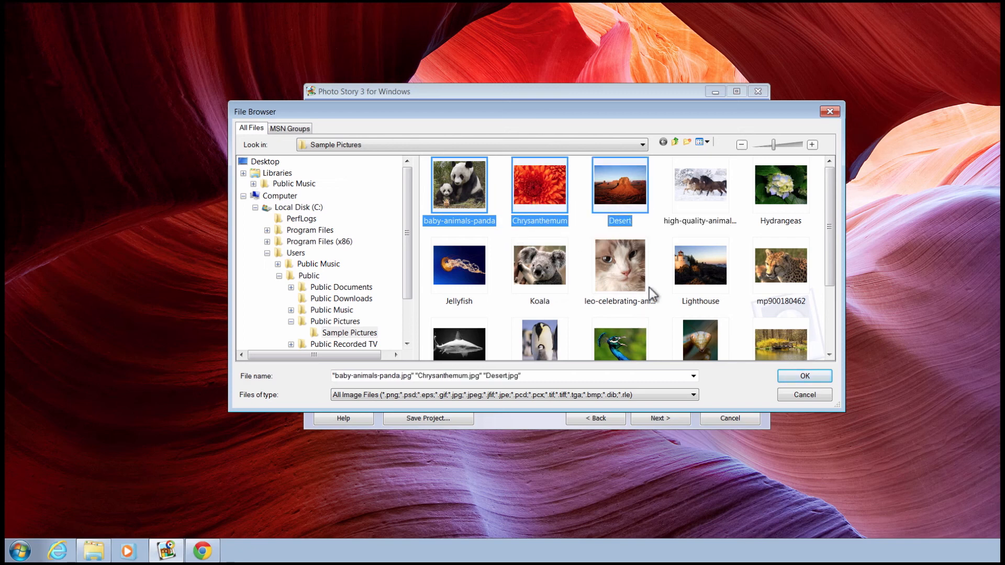
pyautogui.keyDown('ctrl'); pyautogui.click(701, 191); pyautogui.keyUp('ctrl')
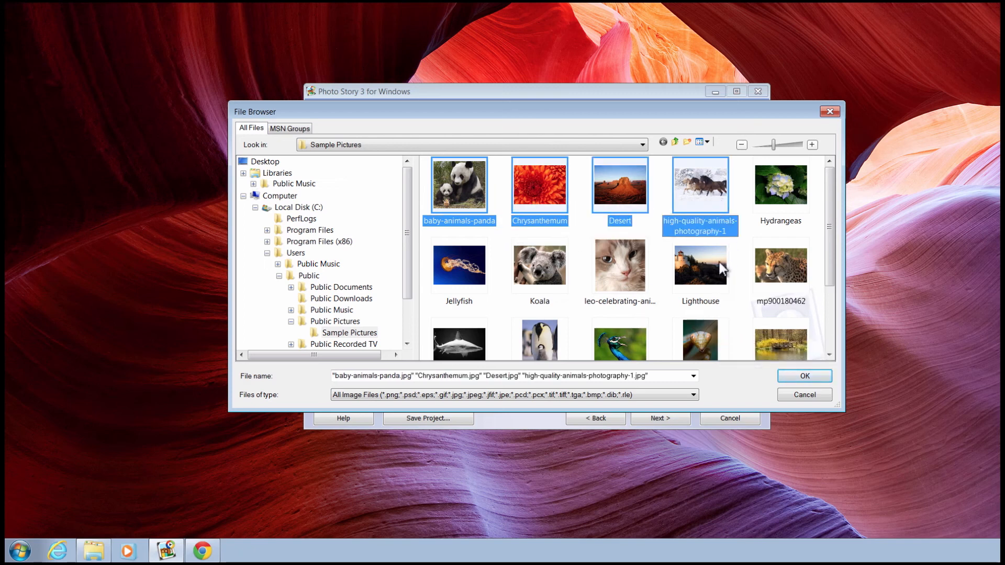
pyautogui.keyDown('ctrl'); pyautogui.click(704, 277); pyautogui.keyUp('ctrl')
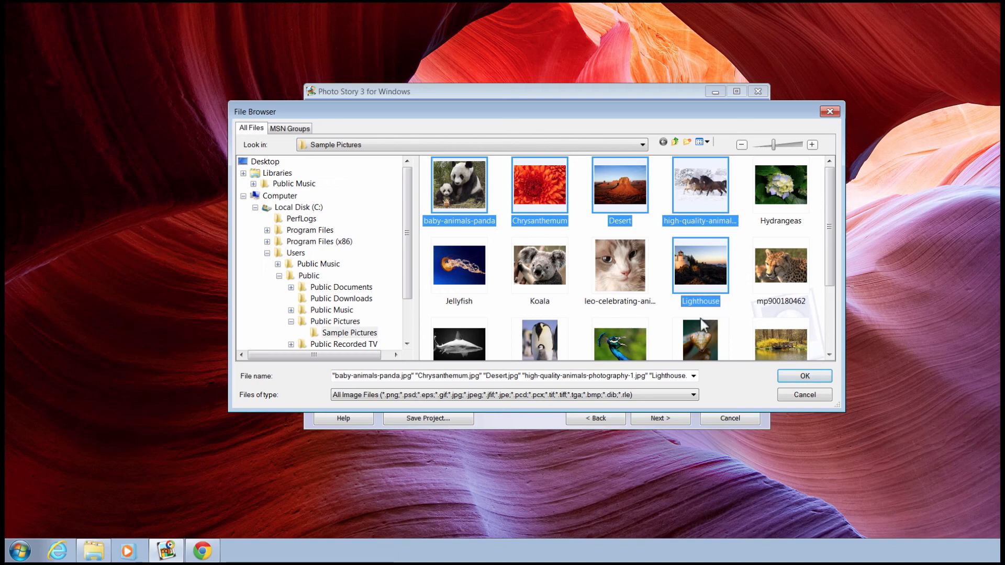
pyautogui.keyDown('ctrl'); pyautogui.click(540, 265); pyautogui.keyUp('ctrl')
pyautogui.click(791, 377)
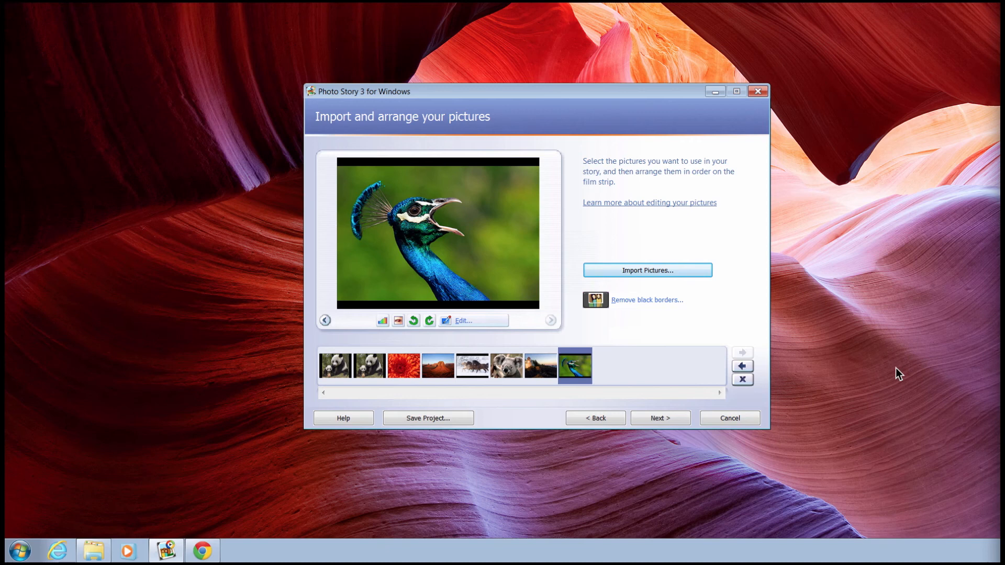
# Rearrange the film strip, placing the lighthouse picture second and the duplicate panda picture third.
pyautogui.click(541, 366)
pyautogui.moveTo(481, 376); pyautogui.dragTo(459, 368)
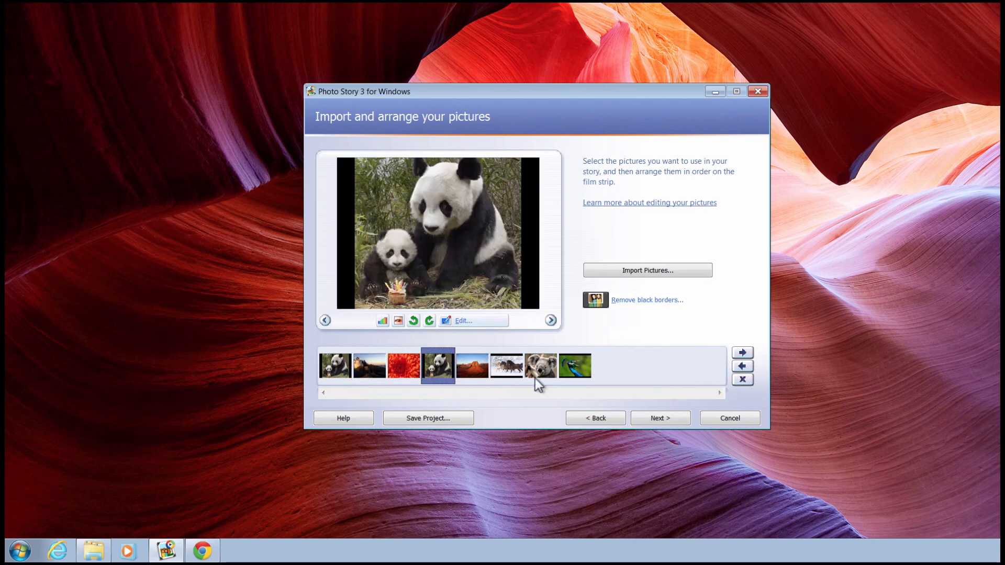
pyautogui.click(741, 366)
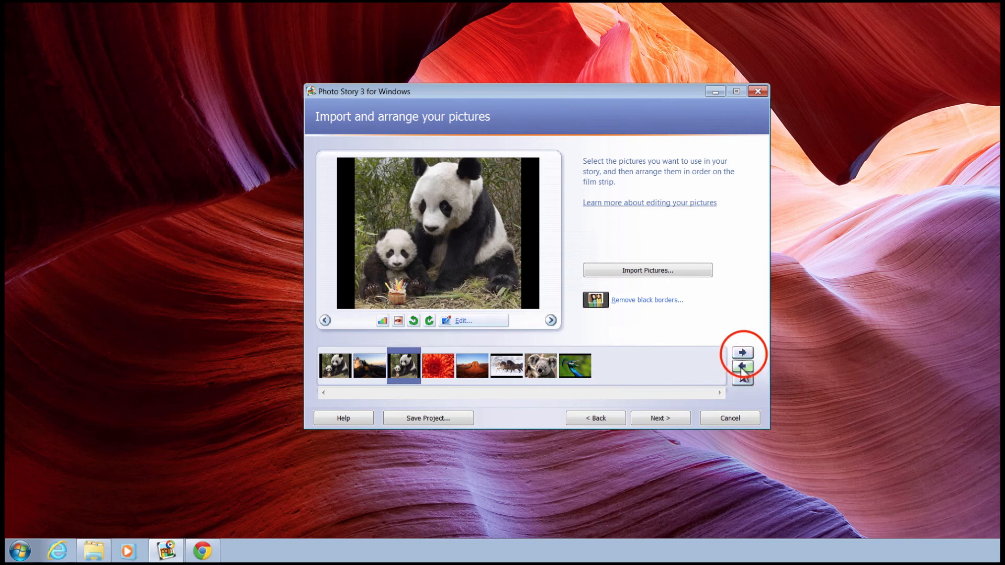
# Move the duplicate panda picture forward to the end of the film strip and back to second place.
pyautogui.click(742, 352)
pyautogui.click(742, 352)
pyautogui.click(742, 352)
pyautogui.click(742, 353)
pyautogui.click(742, 353)
pyautogui.click(741, 367)
pyautogui.click(741, 366)
pyautogui.click(741, 366)
pyautogui.click(741, 366)
pyautogui.click(741, 366)
pyautogui.click(741, 367)
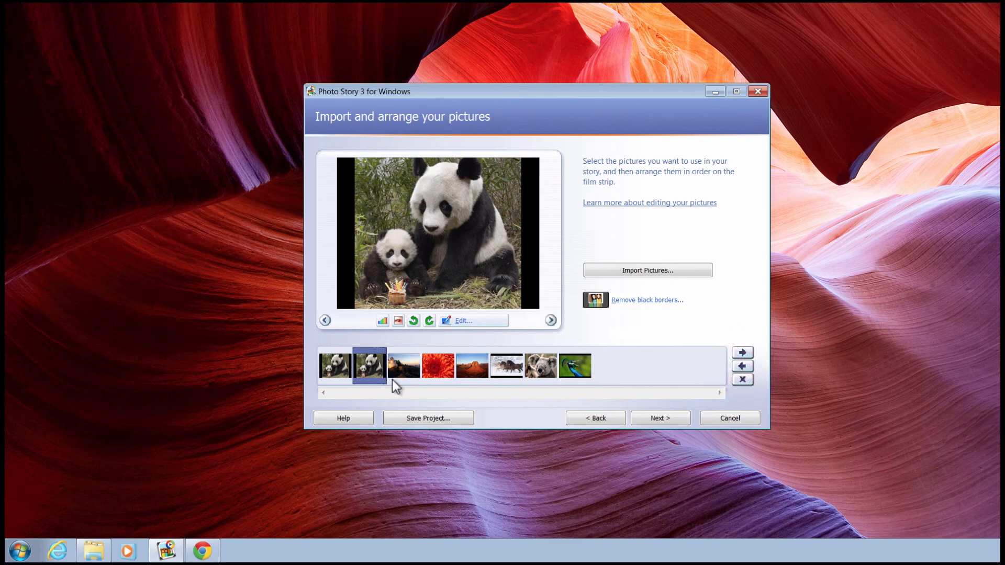
# Delete the duplicate panda, lighthouse and chrysanthemum pictures from the film strip.
pyautogui.rightClick(370, 367)
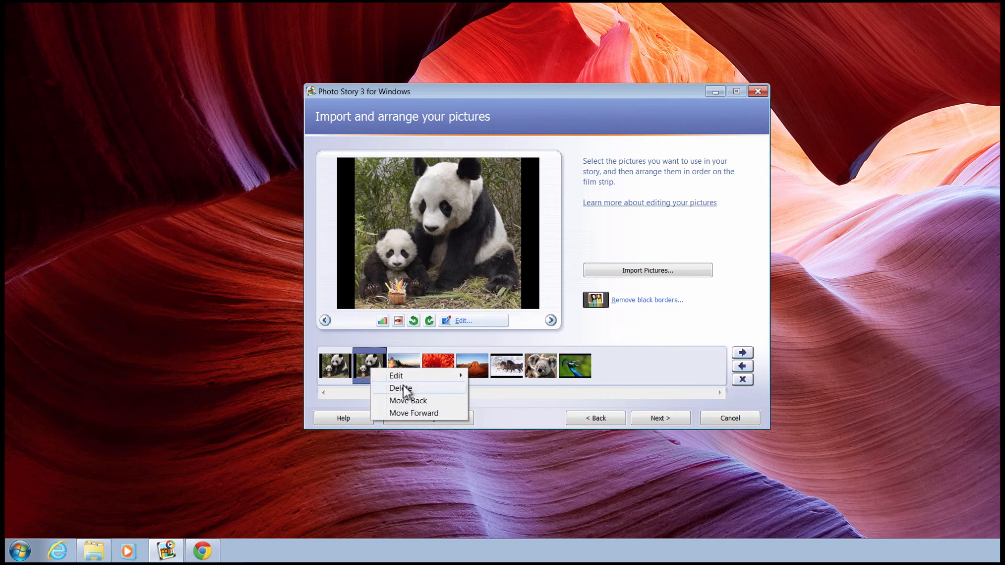
pyautogui.click(402, 387)
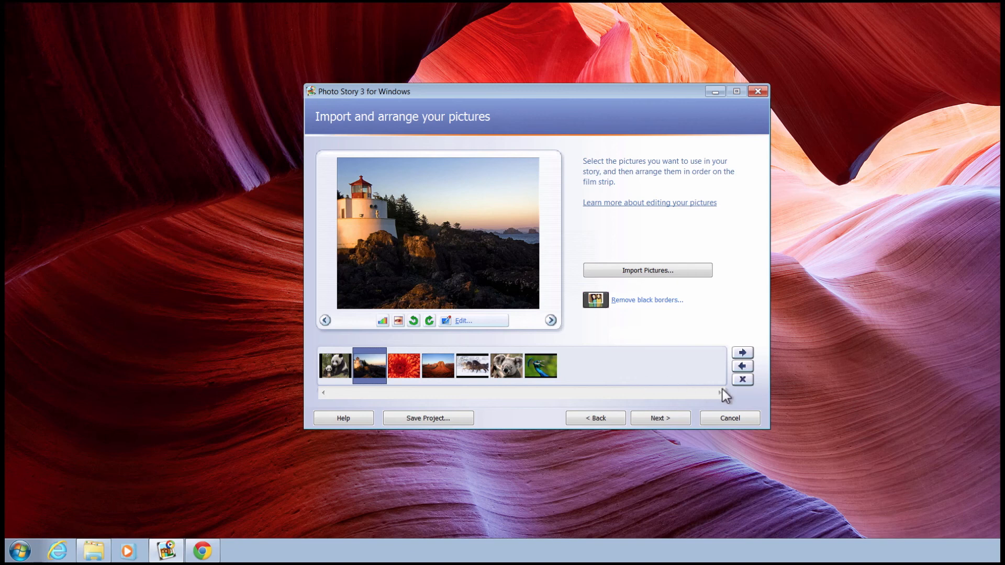
pyautogui.click(748, 381)
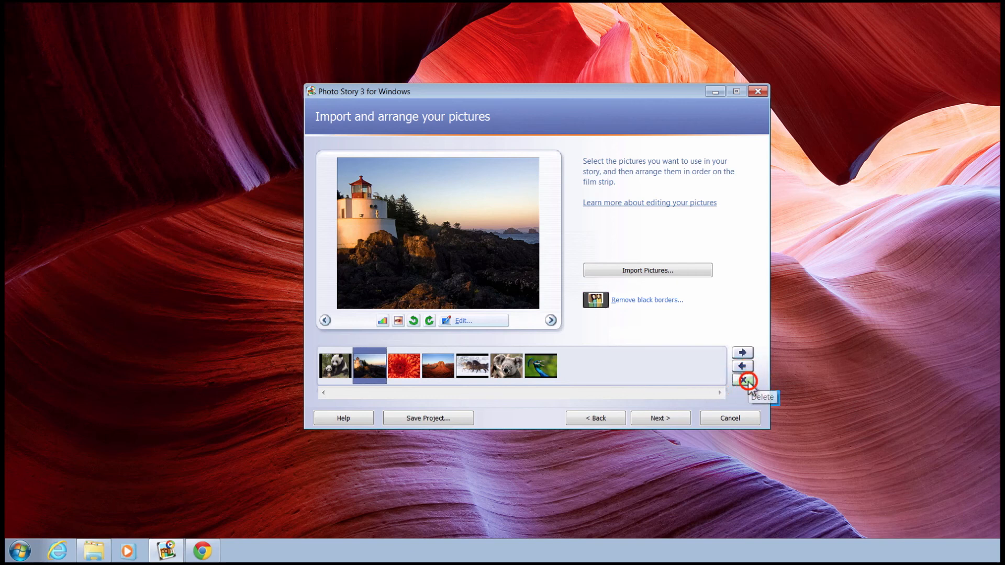
pyautogui.click(748, 382)
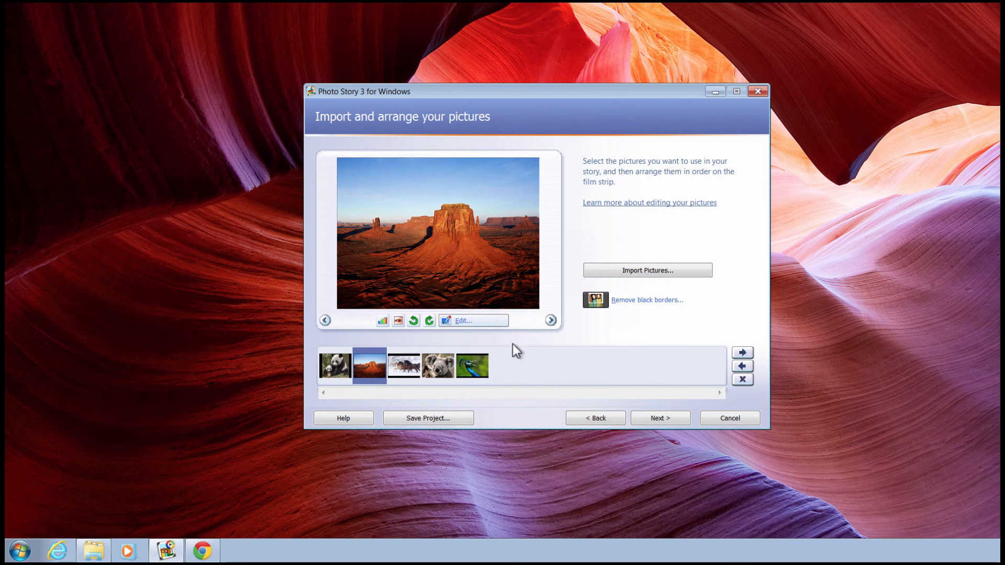
# Open the desert picture for editing, rotate it counter-clockwise and rotate it back clockwise.
pyautogui.click(478, 320)
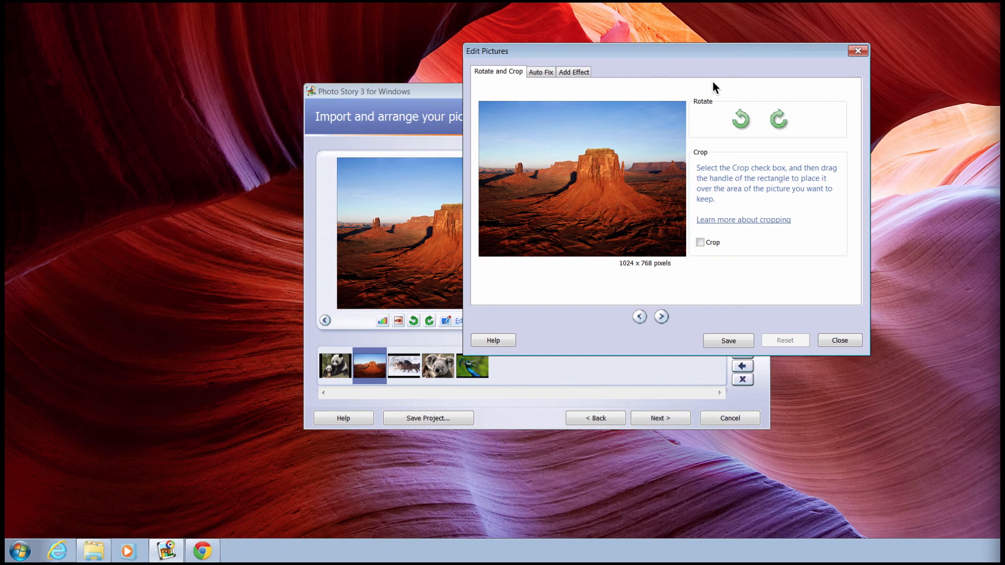
pyautogui.click(739, 119)
pyautogui.click(777, 119)
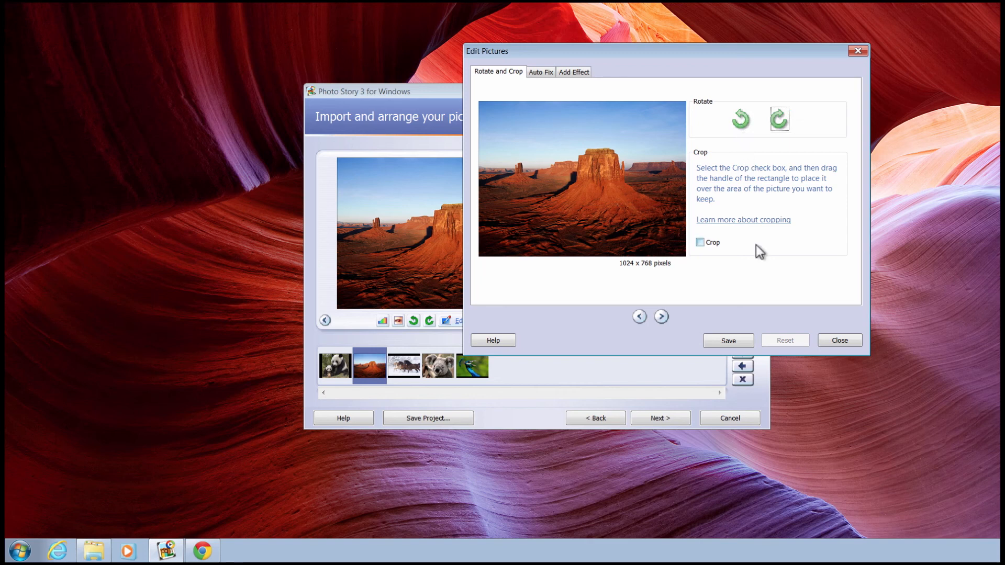
# Crop the desert picture to 512 x 384 pixels around the large butte, save it and advance to the horses picture.
pyautogui.click(700, 242)
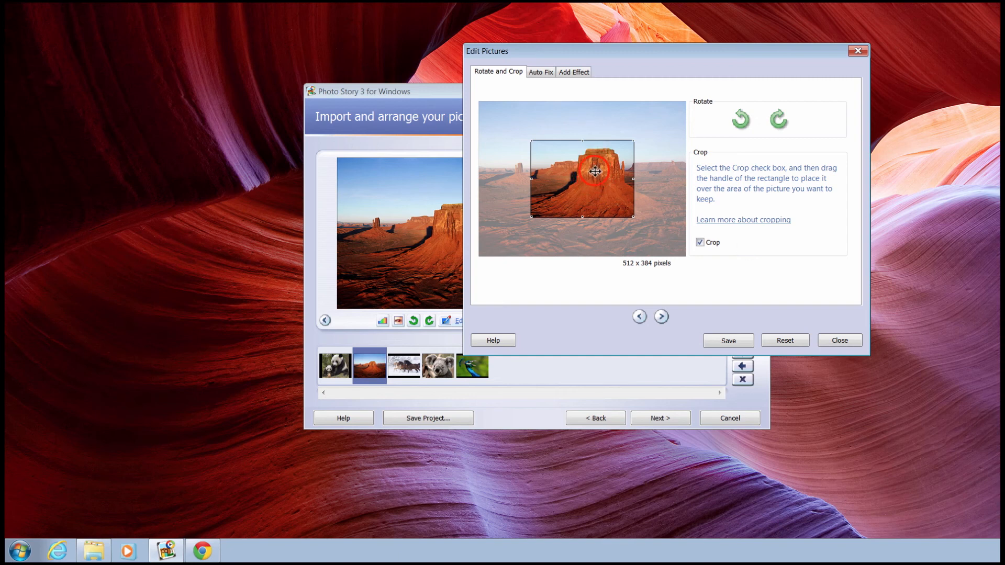
pyautogui.moveTo(593, 169)
pyautogui.mouseDown()
pyautogui.moveTo(569, 155)
pyautogui.moveTo(585, 165)
pyautogui.mouseUp()
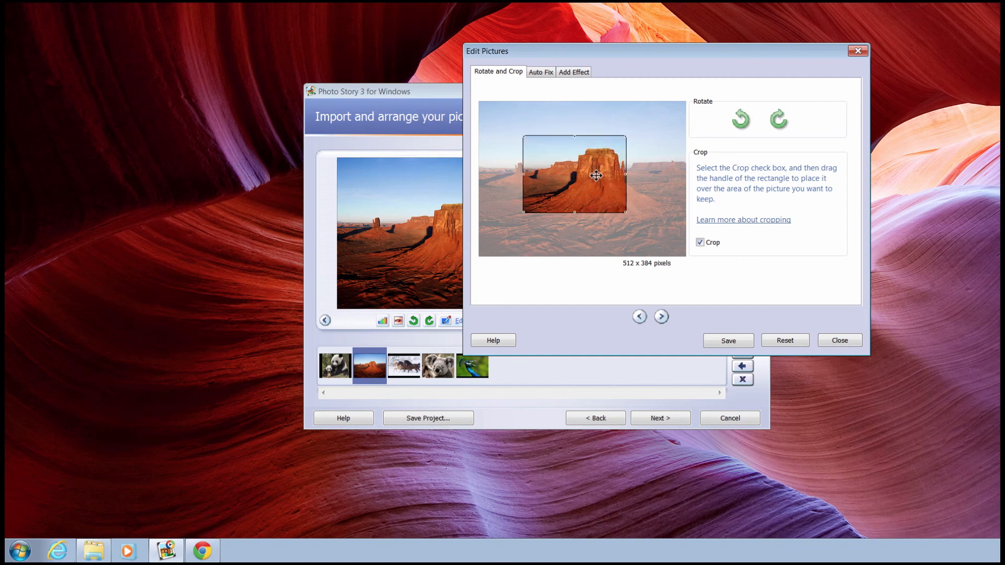
pyautogui.click(732, 339)
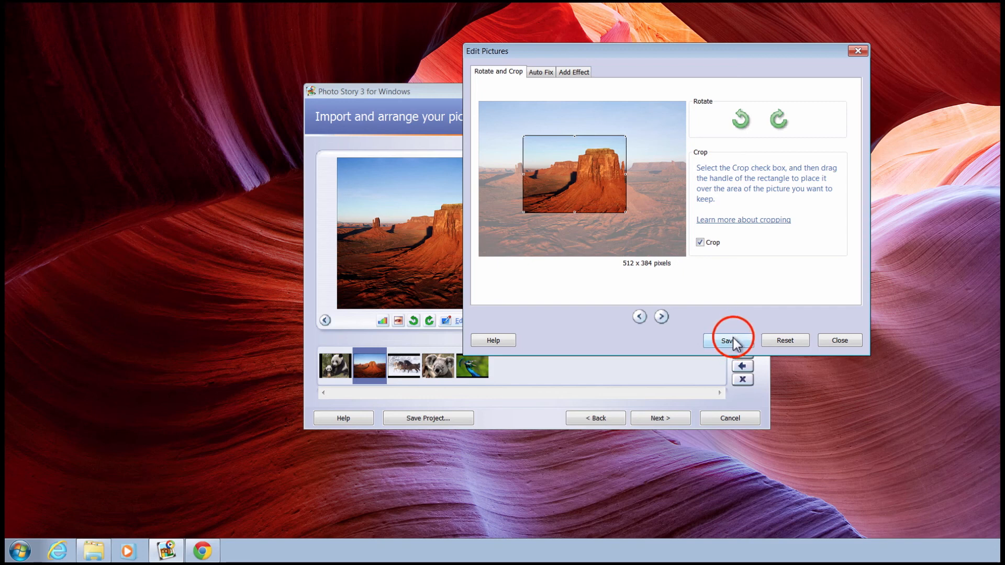
pyautogui.click(662, 317)
pyautogui.click(700, 242)
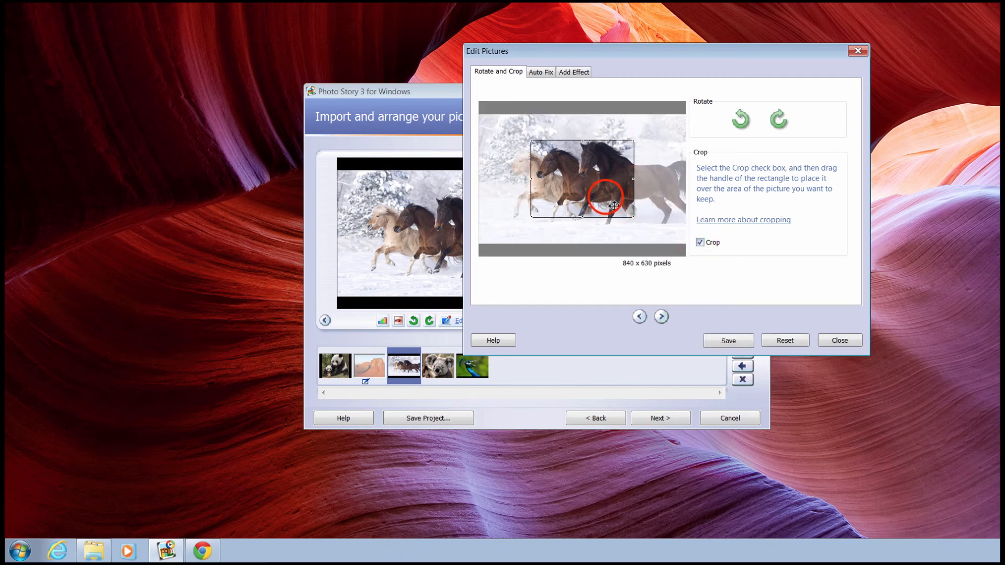
pyautogui.moveTo(603, 194)
pyautogui.mouseDown()
pyautogui.moveTo(593, 189)
pyautogui.moveTo(602, 194)
pyautogui.mouseUp()
pyautogui.click(700, 243)
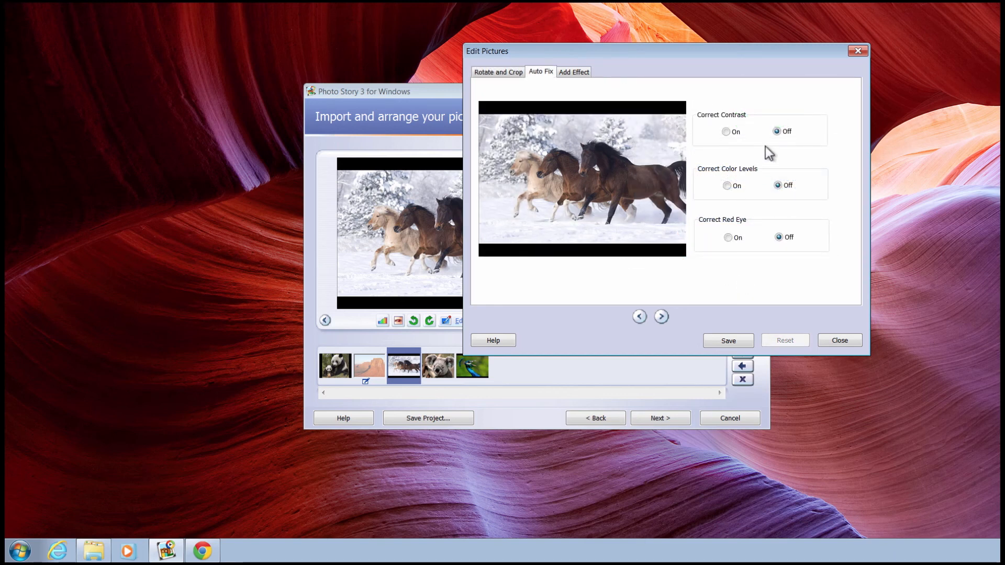
# Turn on contrast correction and color level correction for the horses picture.
pyautogui.click(726, 132)
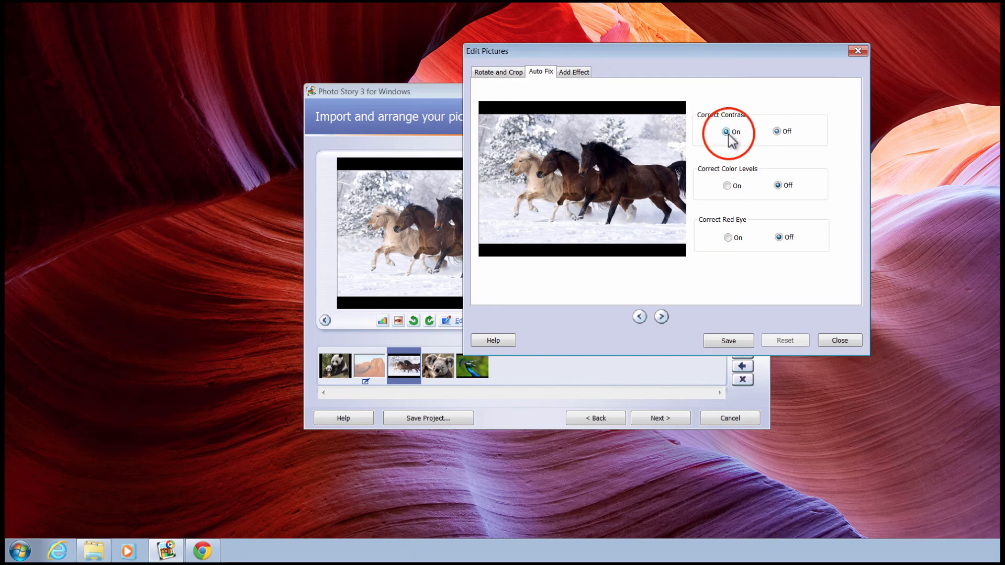
pyautogui.click(727, 186)
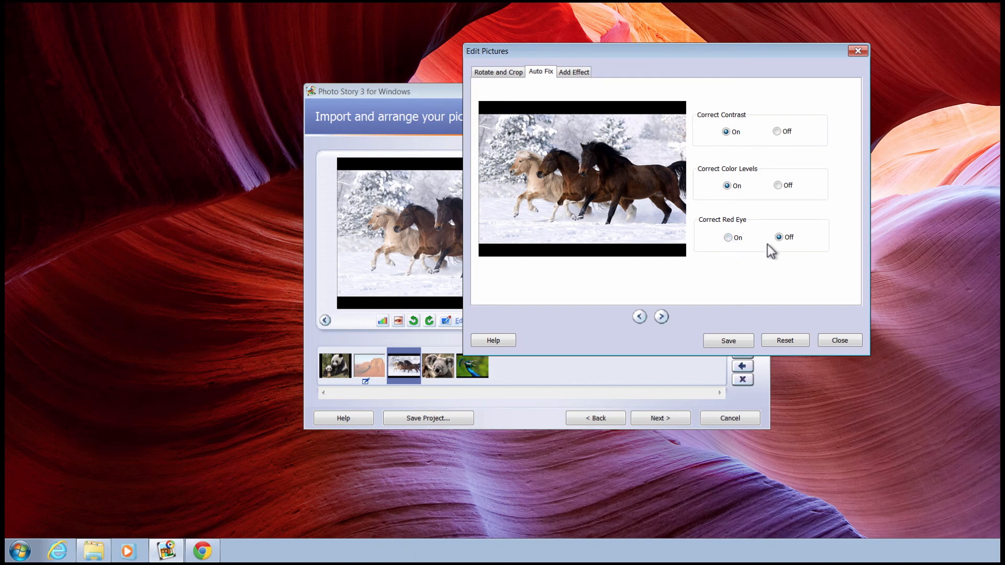
# Try the Diffuse Glow effect on the horses picture, and replace it with Outline, Grey.
pyautogui.click(573, 71)
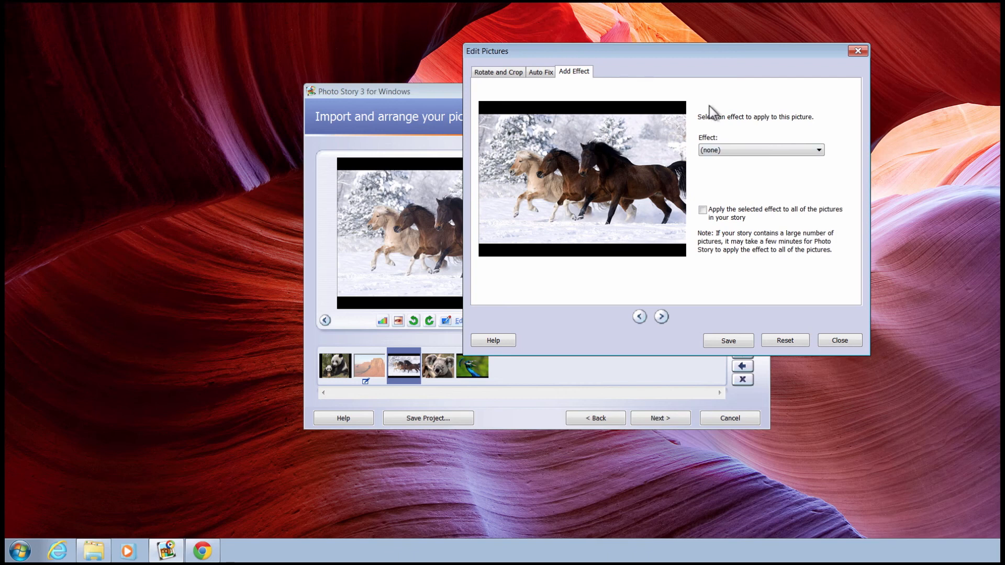
pyautogui.click(818, 150)
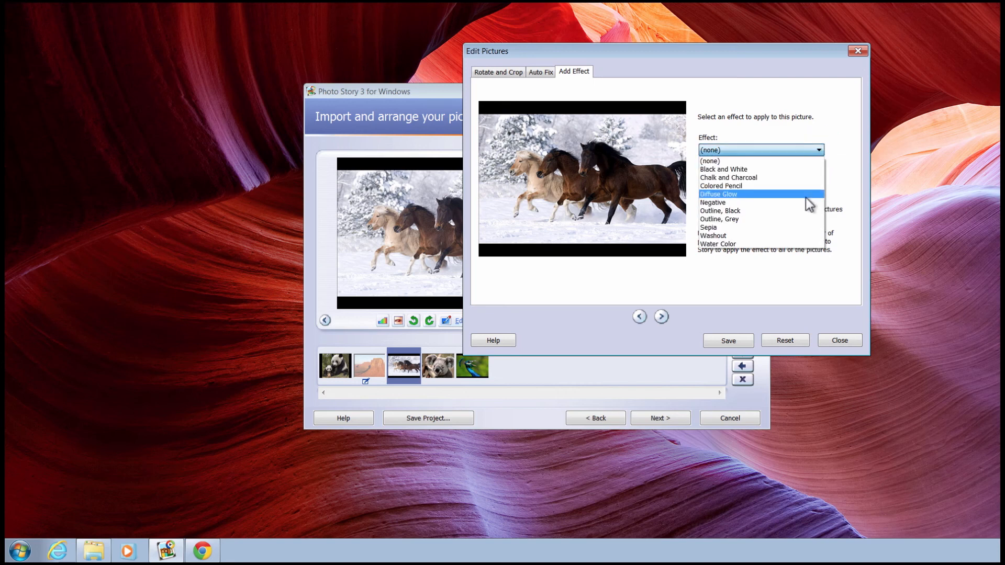
pyautogui.click(760, 194)
pyautogui.click(753, 149)
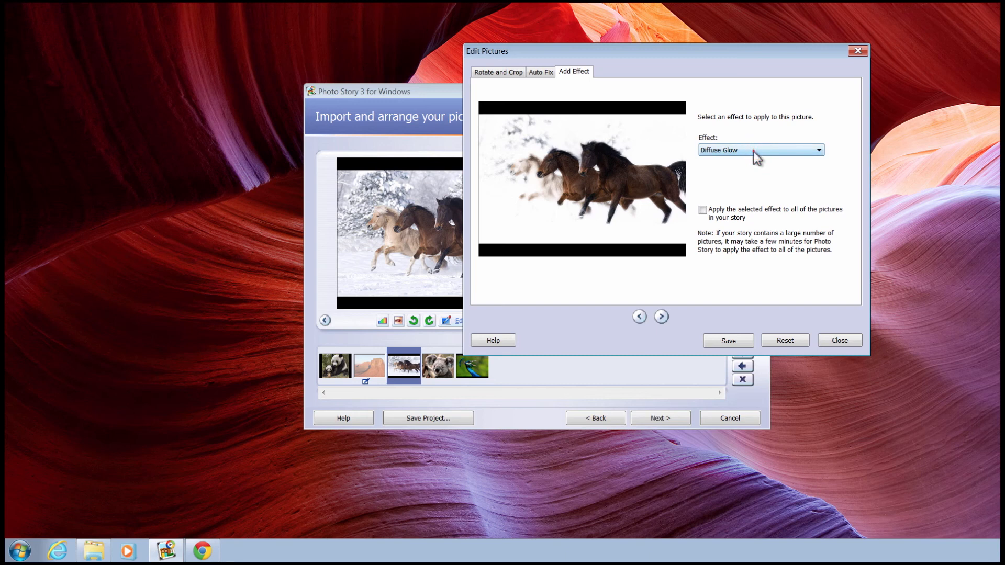
pyautogui.click(734, 220)
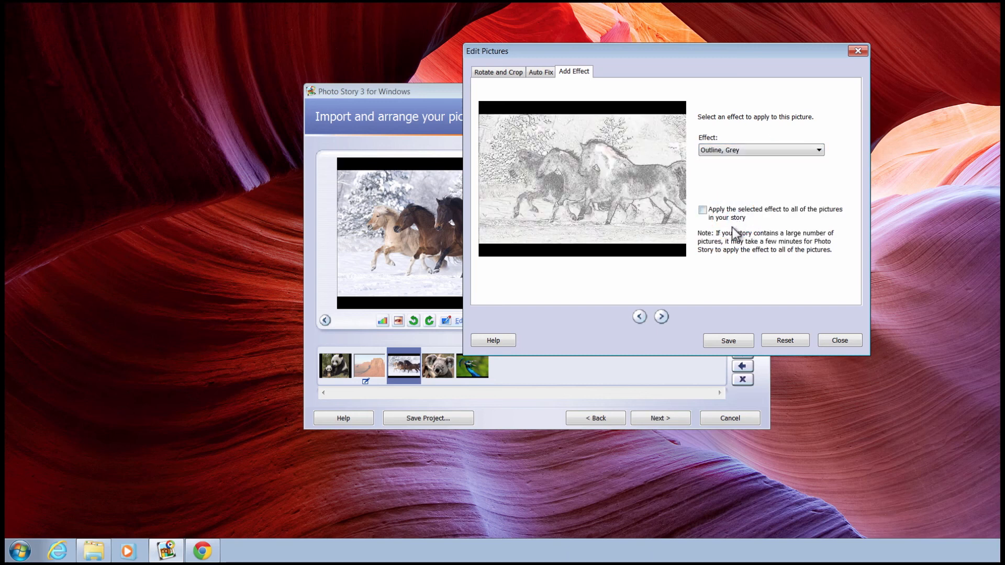
# Apply the selected effect to all pictures in the story, saving it while advancing to the koala picture.
pyautogui.click(703, 211)
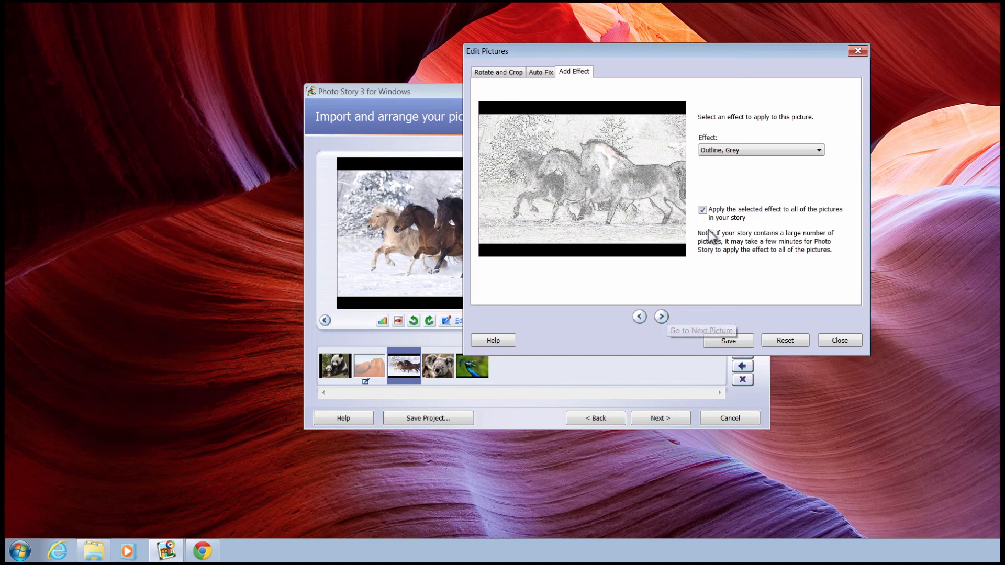
pyautogui.click(661, 316)
pyautogui.click(668, 251)
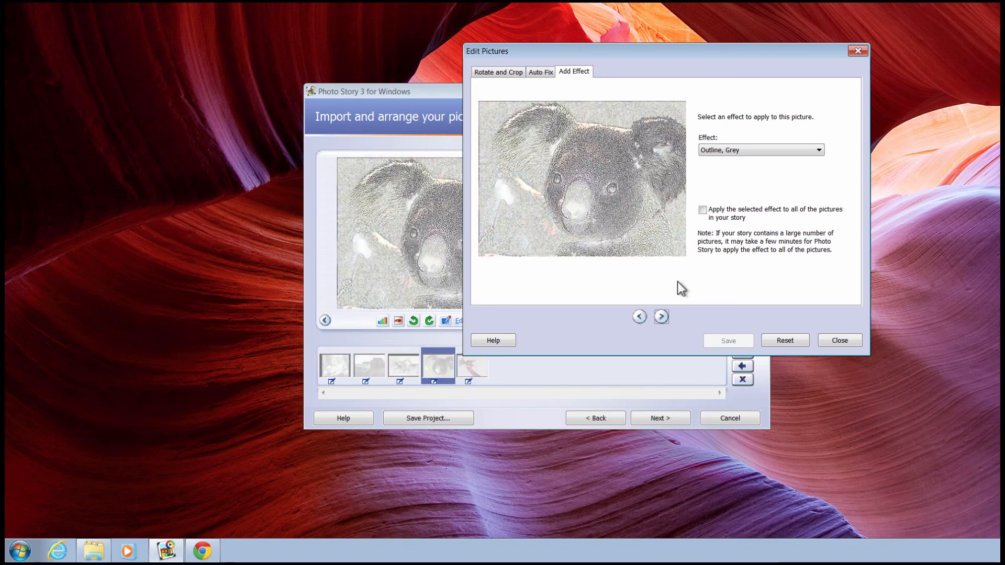
# Reset the koala picture to its original look, saving the change while advancing to the peacock picture.
pyautogui.click(785, 341)
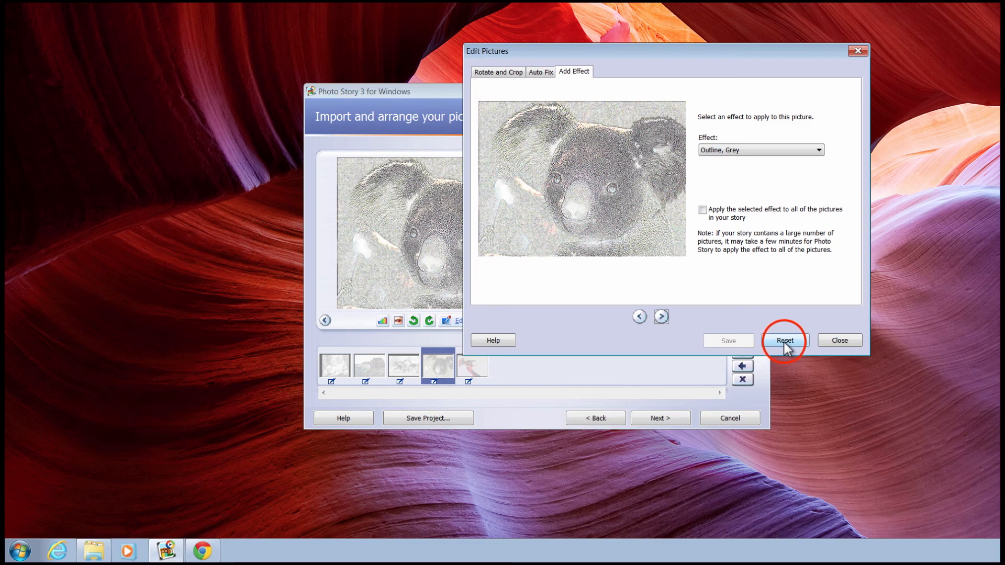
pyautogui.click(661, 317)
pyautogui.click(657, 250)
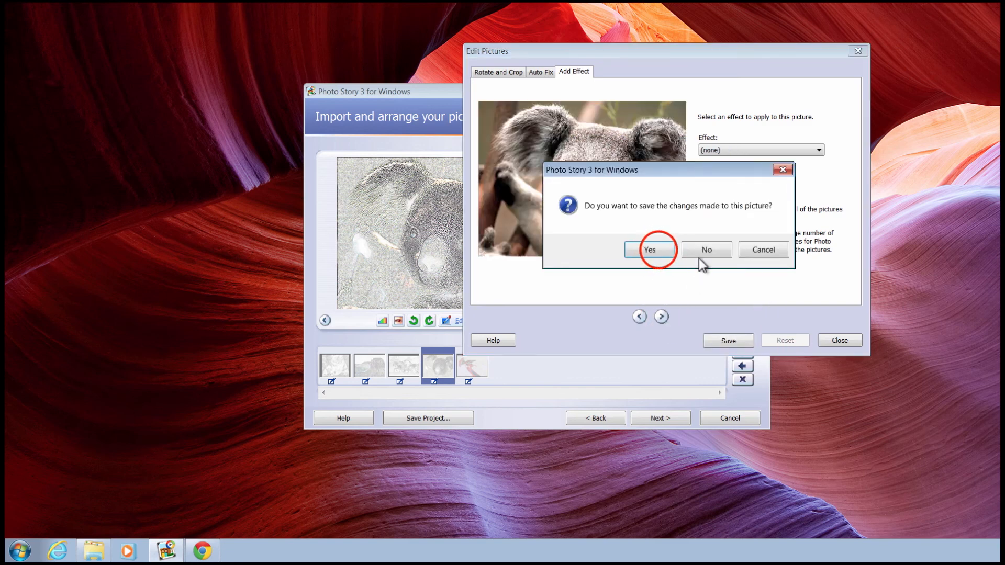
# Reset the peacock picture, apply the (none) effect to all pictures in the story, and close the editor with the changes saved.
pyautogui.click(701, 212)
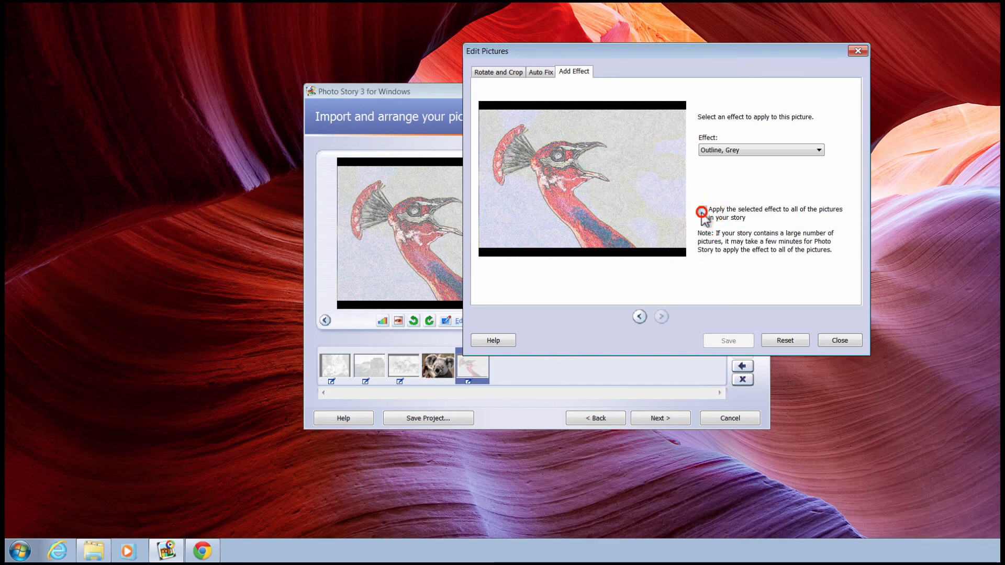
pyautogui.click(777, 340)
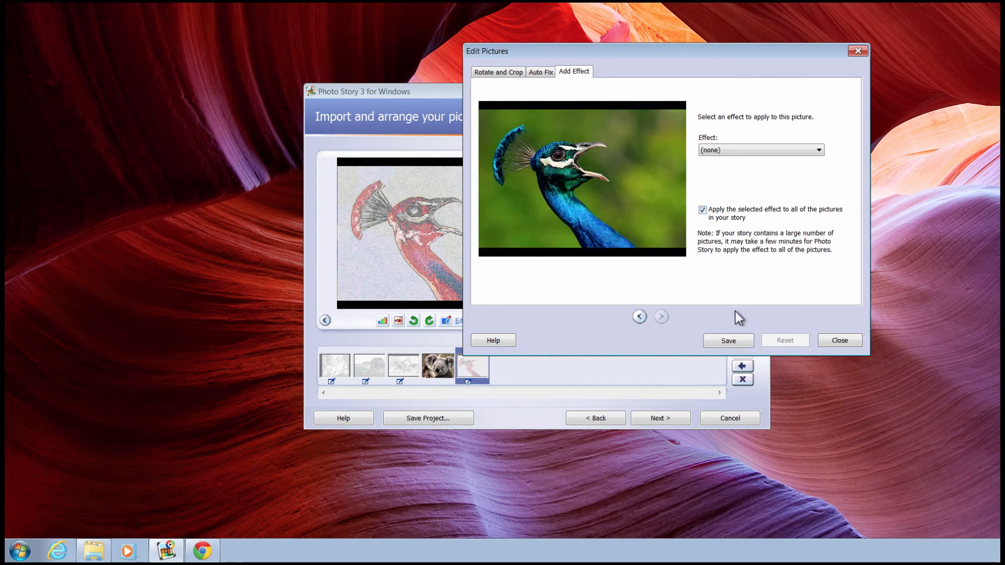
pyautogui.click(832, 344)
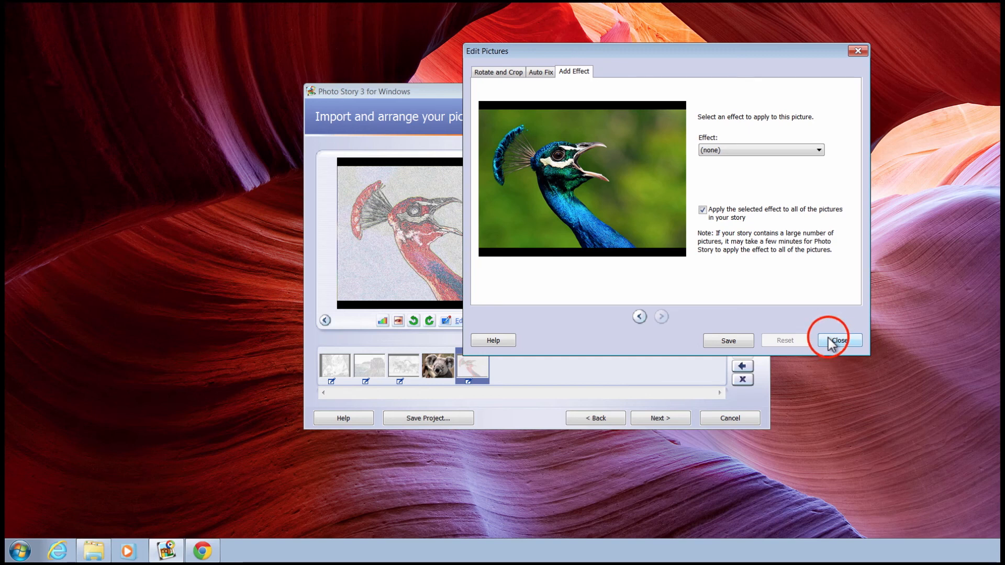
pyautogui.click(664, 249)
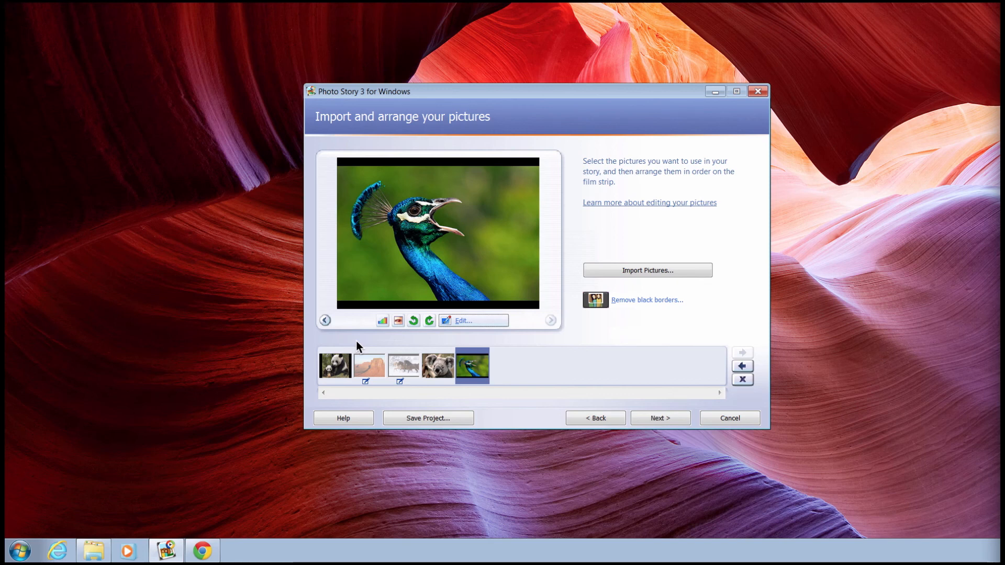
# Move the peacock picture two places earlier in the film strip, right after the desert picture.
pyautogui.click(743, 366)
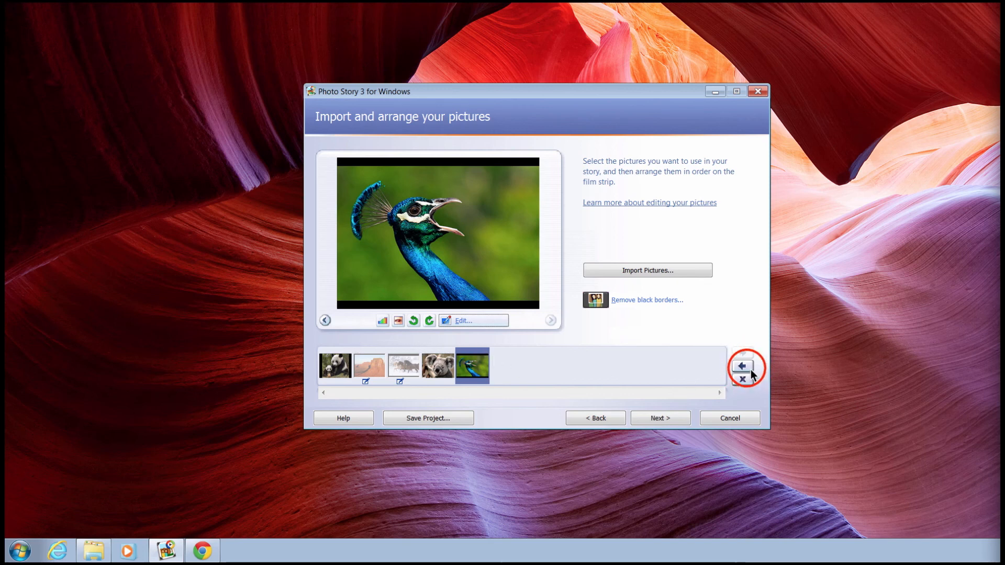
pyautogui.click(743, 366)
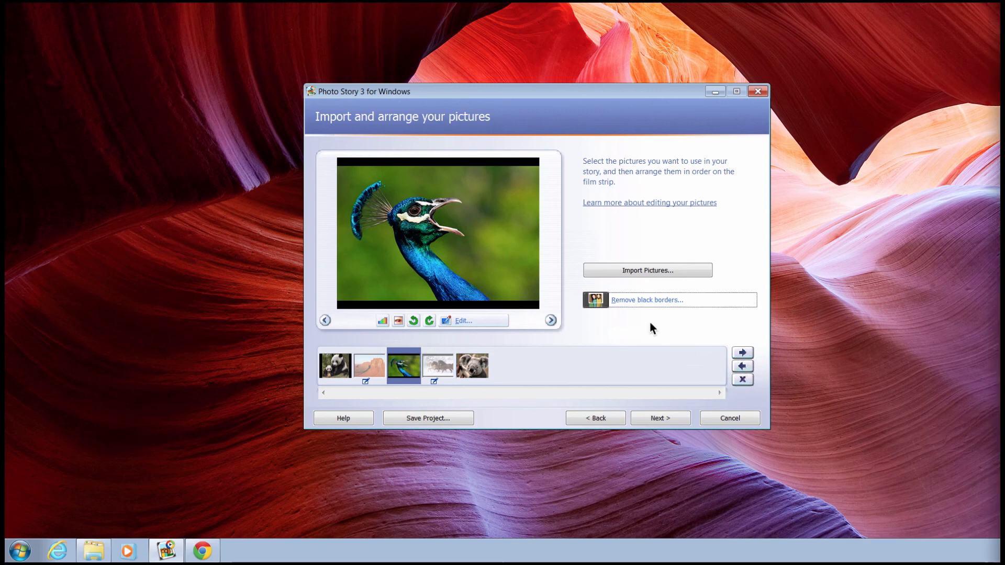
# Remove the black borders by accepting the 575 x 431 pixel crop for the panda picture and the proposed crops for all remaining pictures.
pyautogui.click(653, 300)
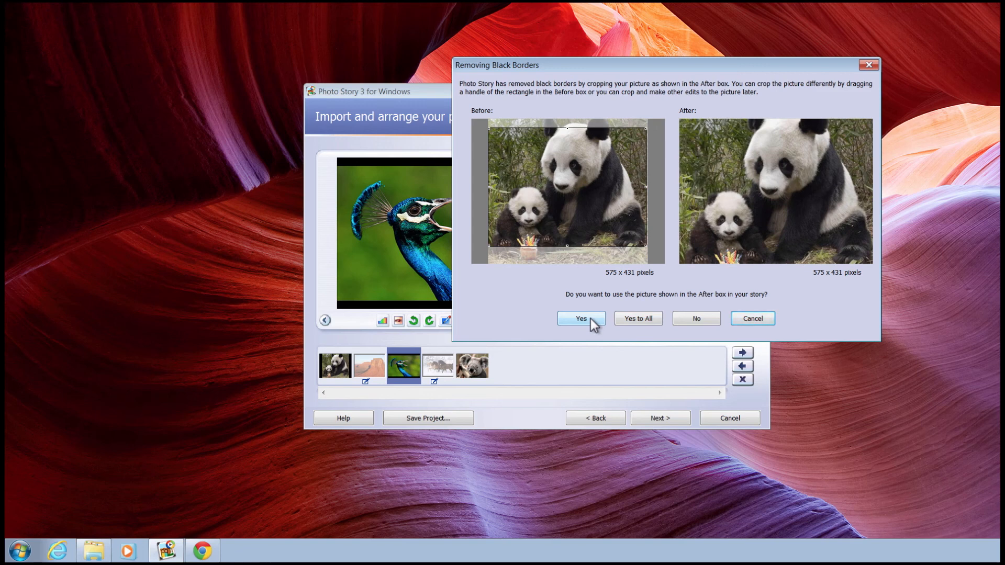
pyautogui.click(590, 193)
pyautogui.moveTo(590, 194)
pyautogui.mouseDown()
pyautogui.moveTo(588, 206)
pyautogui.moveTo(588, 198)
pyautogui.mouseUp()
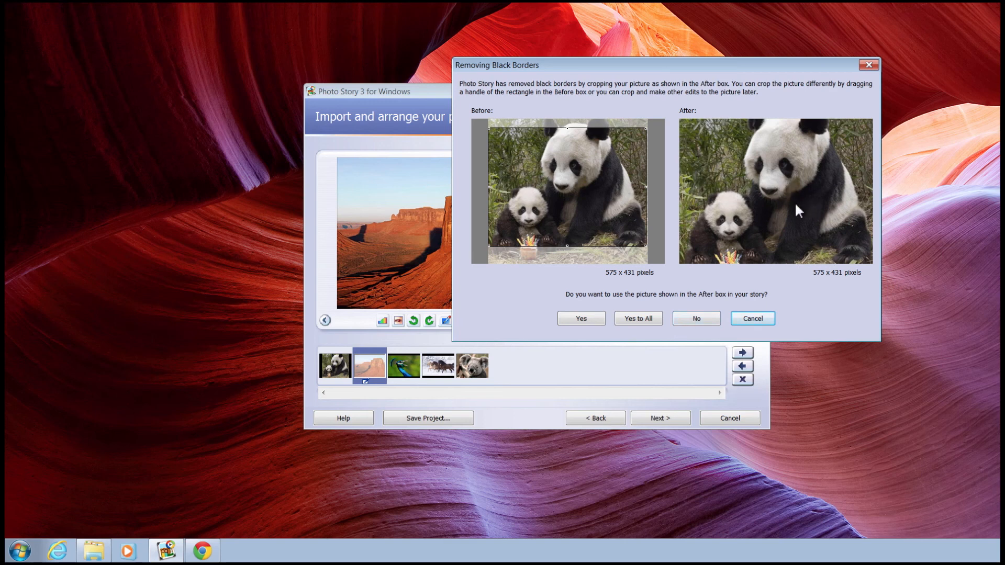
pyautogui.click(582, 319)
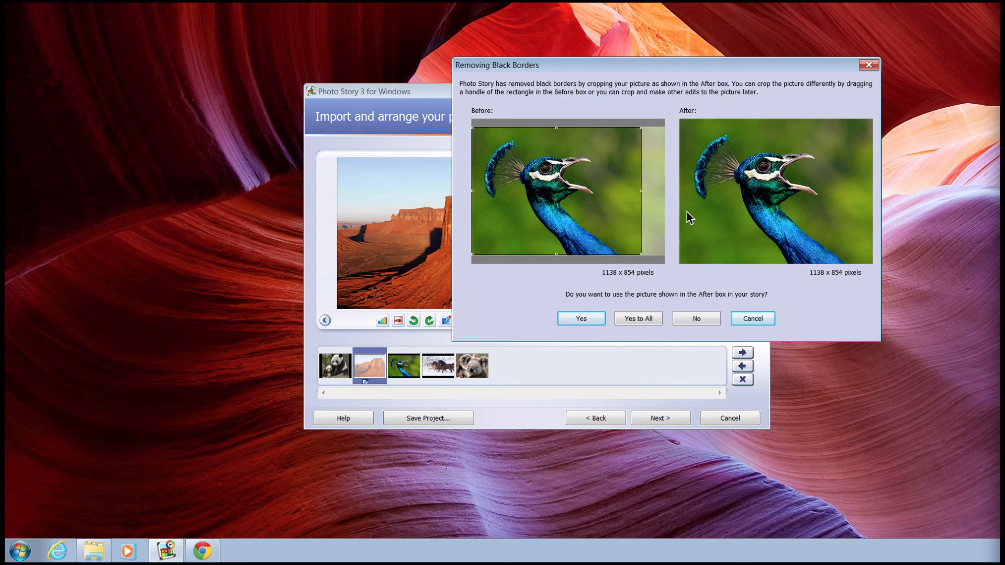
pyautogui.click(651, 319)
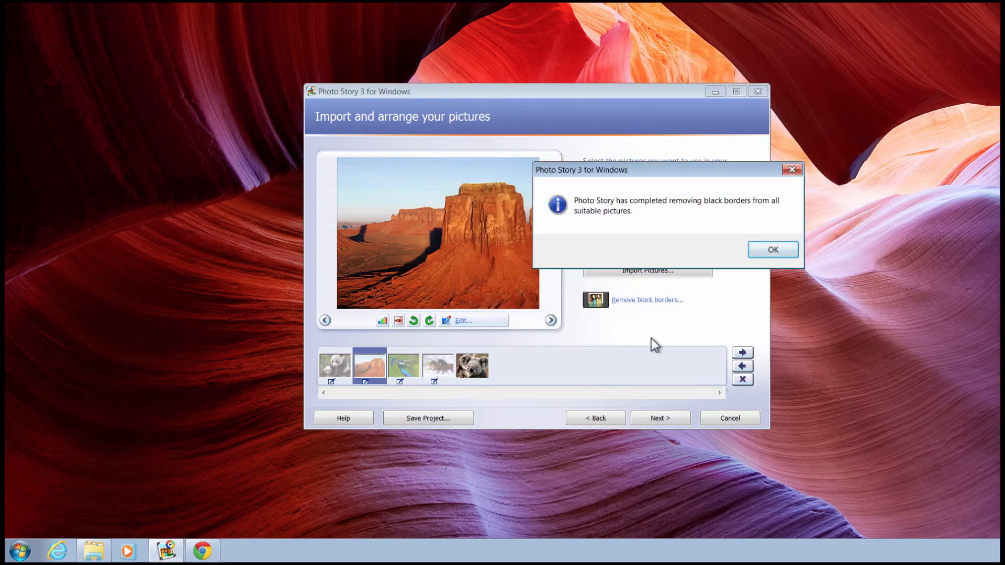
pyautogui.click(766, 251)
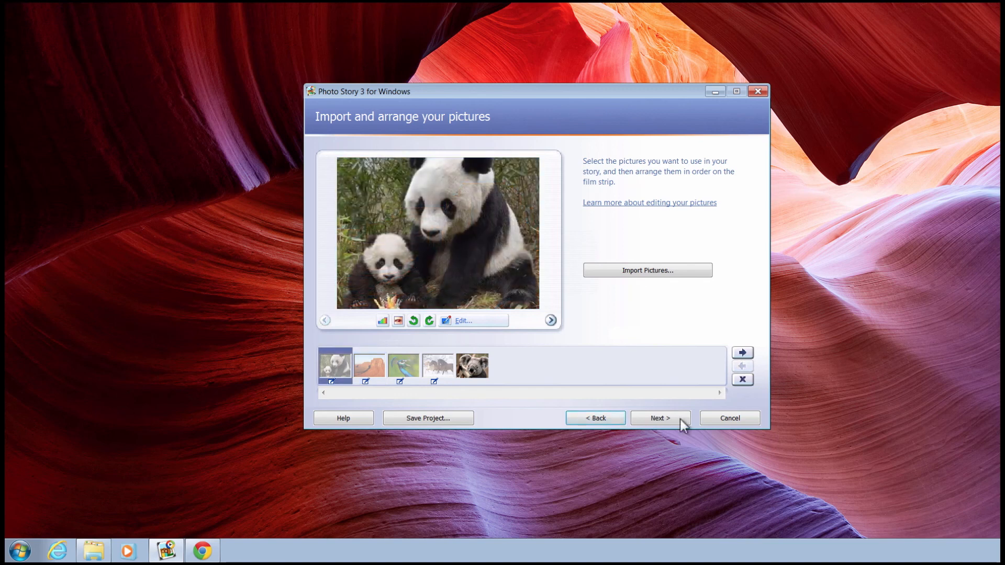
# Continue to the title page and title the panda picture "Happy Birthday Baby Panda! by" followed by the author's full name.
pyautogui.click(680, 419)
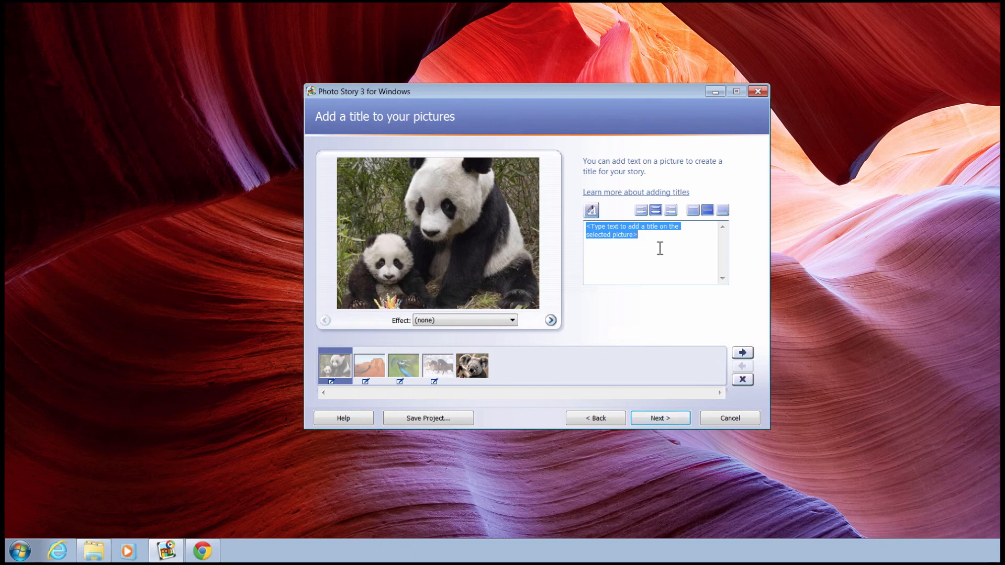
pyautogui.write('Happy Birthday Baby Panda! by')
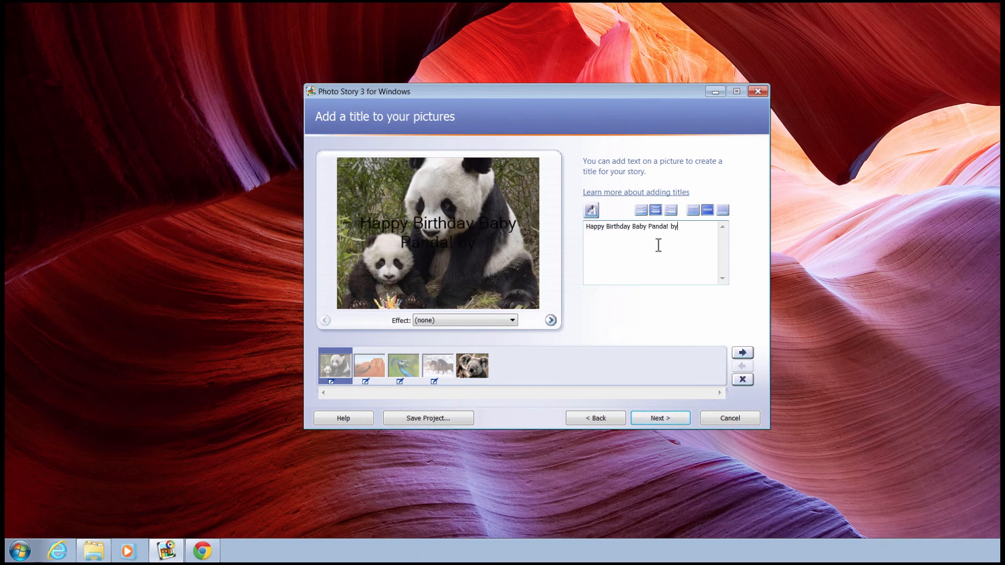
pyautogui.write('John Doe')
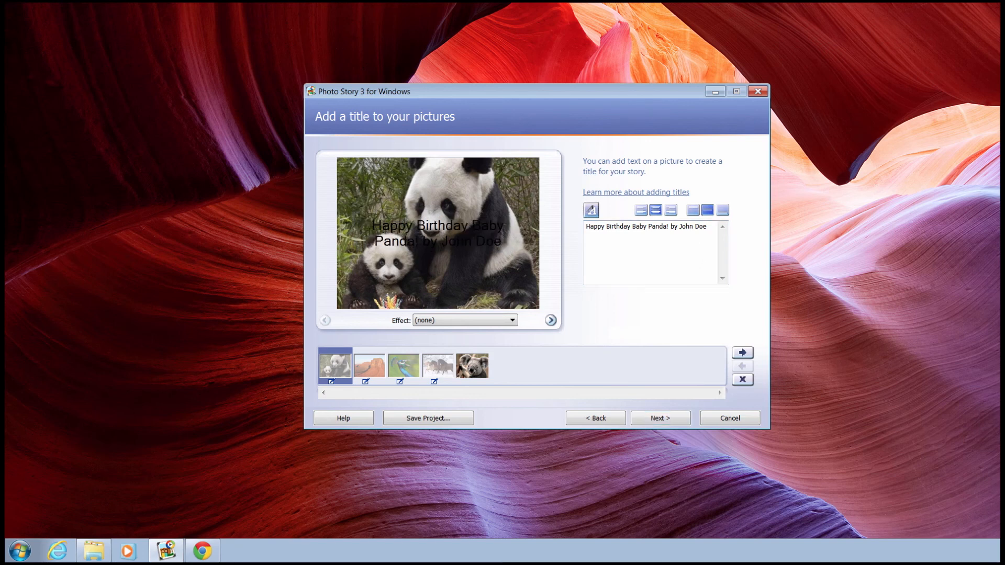
# Format the panda picture's title in white NewsGoth BT at size 22.
pyautogui.click(595, 215)
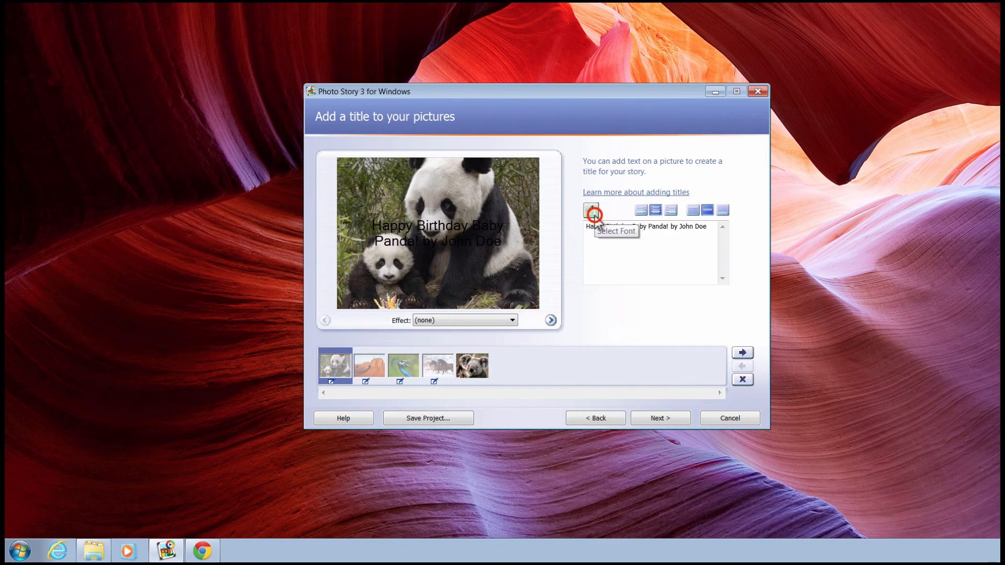
pyautogui.moveTo(531, 156); pyautogui.dragTo(529, 134)
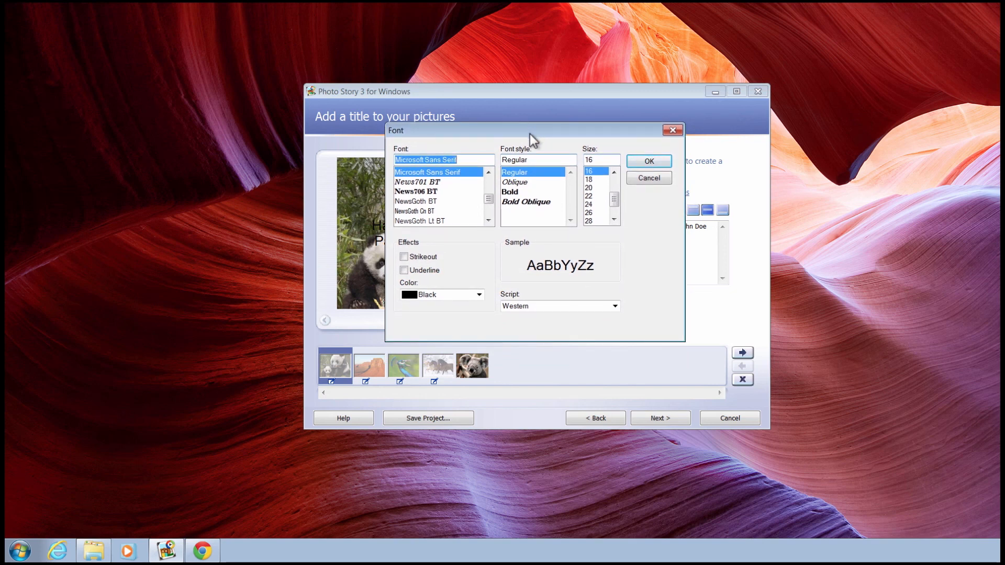
pyautogui.click(479, 295)
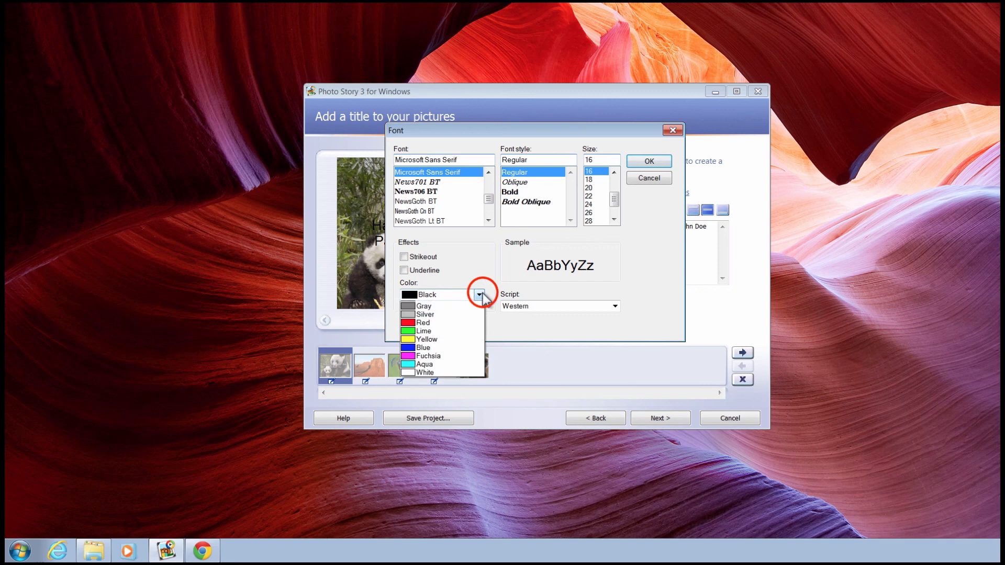
pyautogui.click(457, 428)
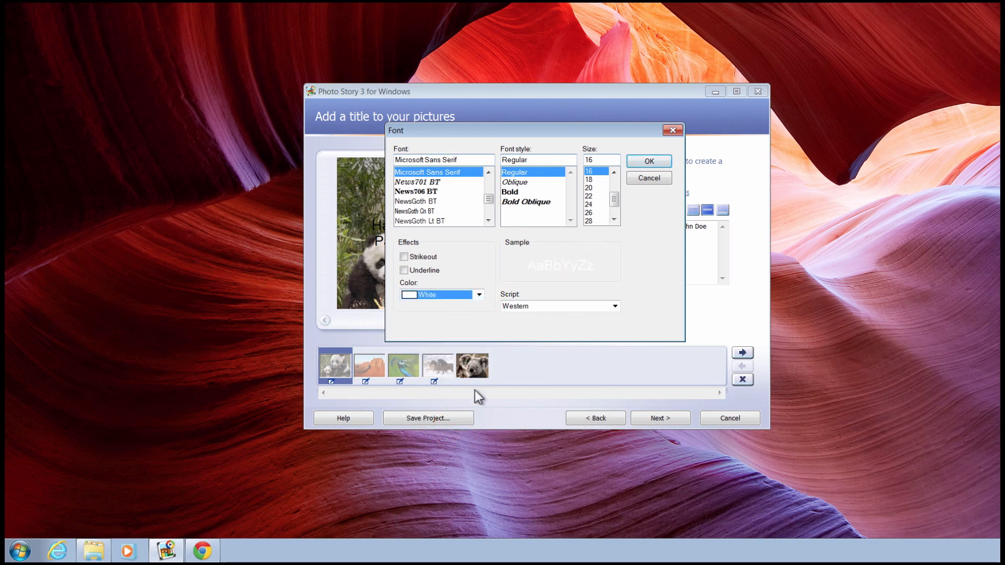
pyautogui.click(590, 196)
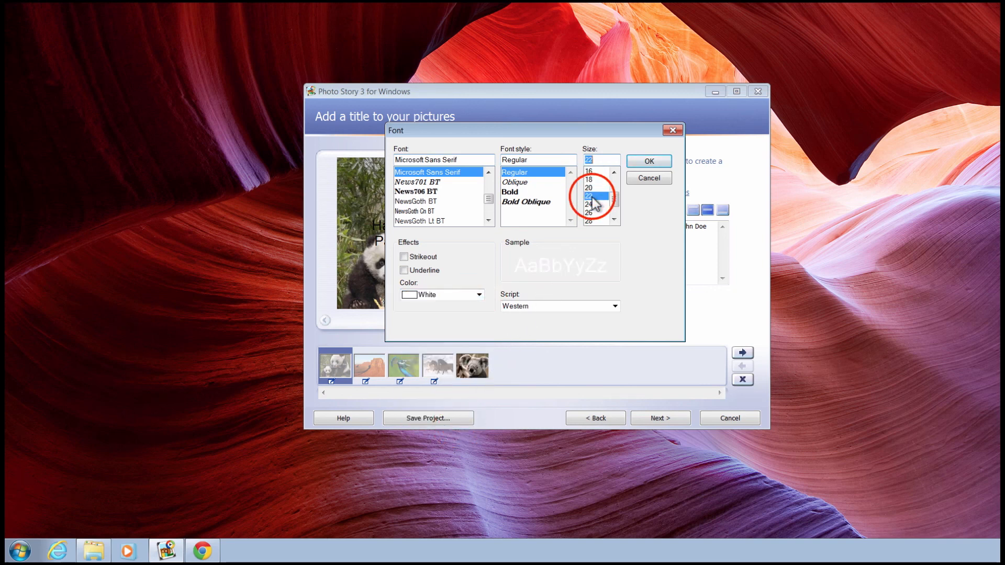
pyautogui.click(415, 202)
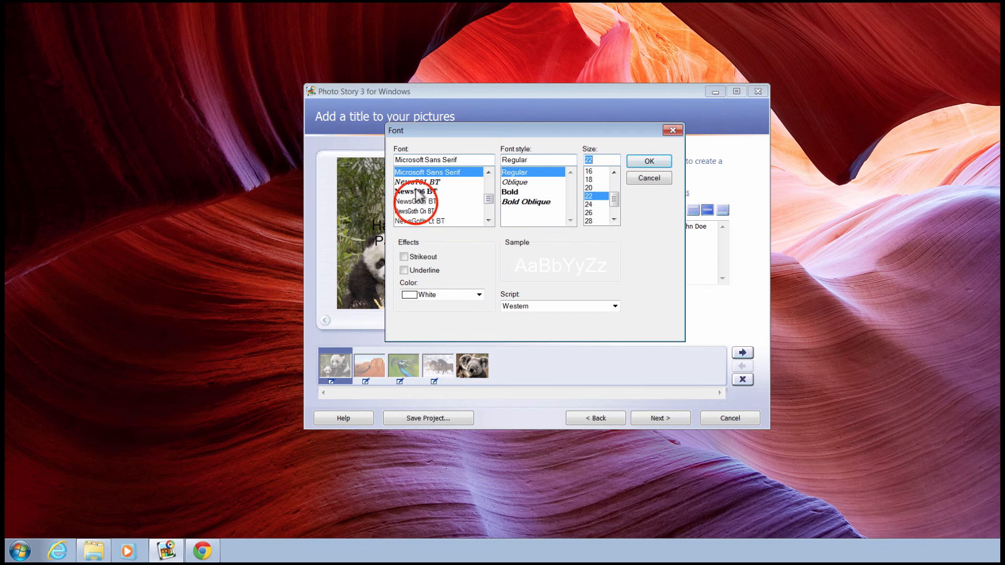
pyautogui.click(639, 162)
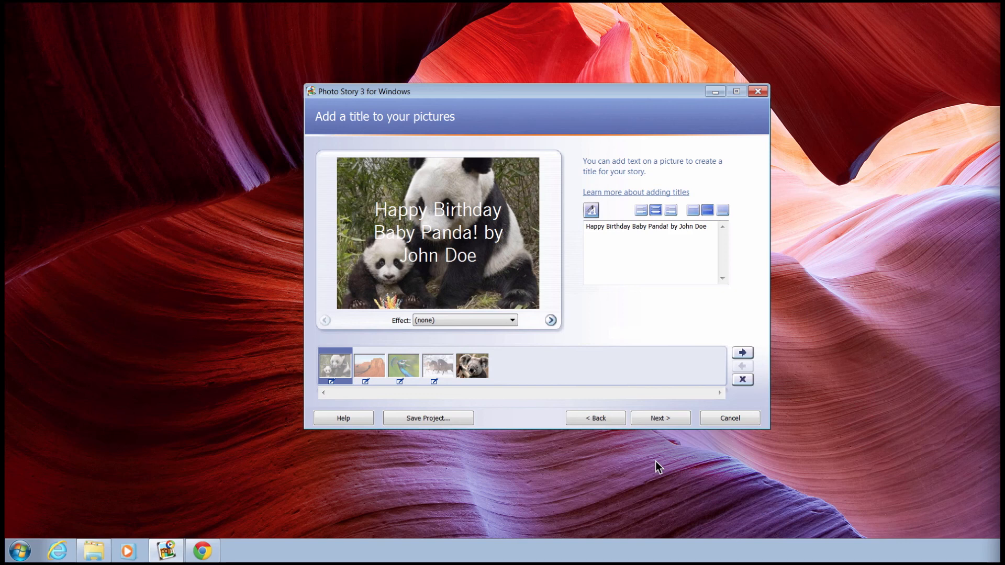
# Try the title alignments, settle on right-aligned text at the bottom of the panda picture, and continue to the narration page.
pyautogui.click(641, 210)
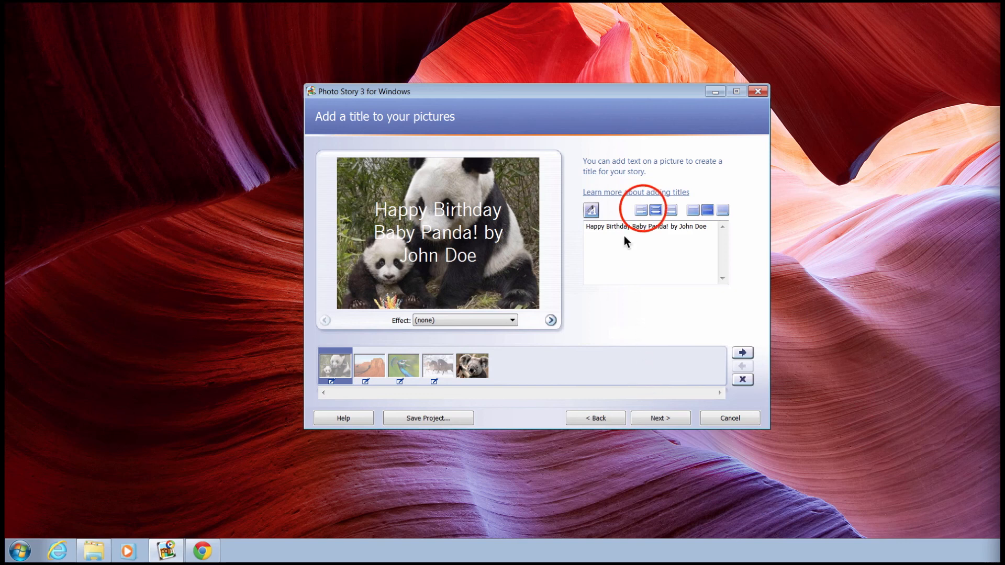
pyautogui.click(654, 210)
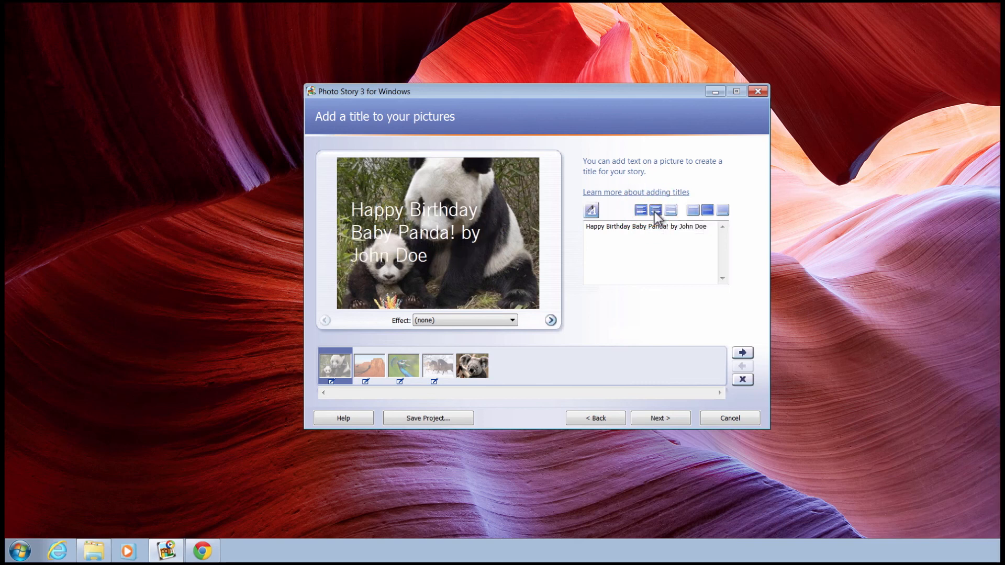
pyautogui.click(671, 210)
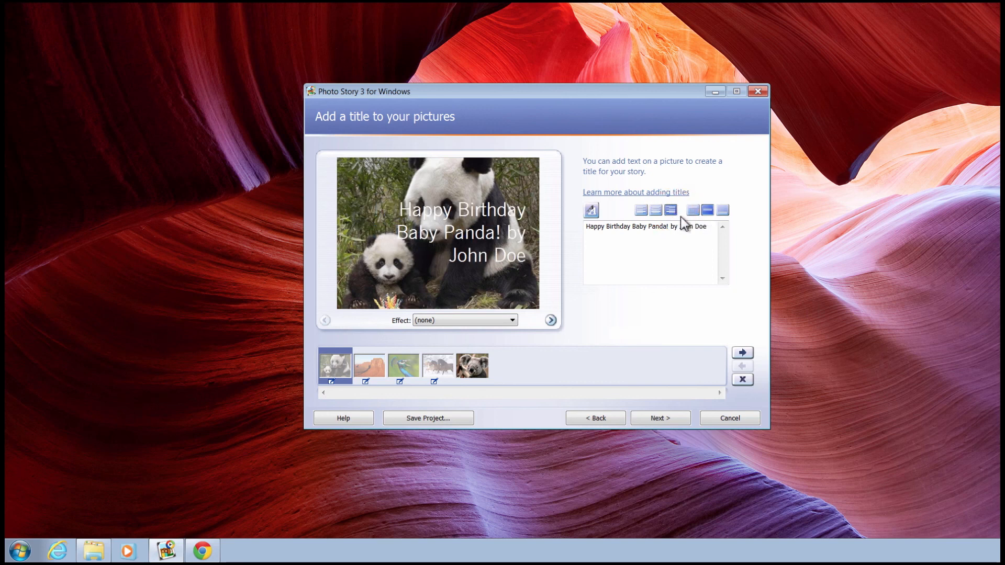
pyautogui.click(693, 212)
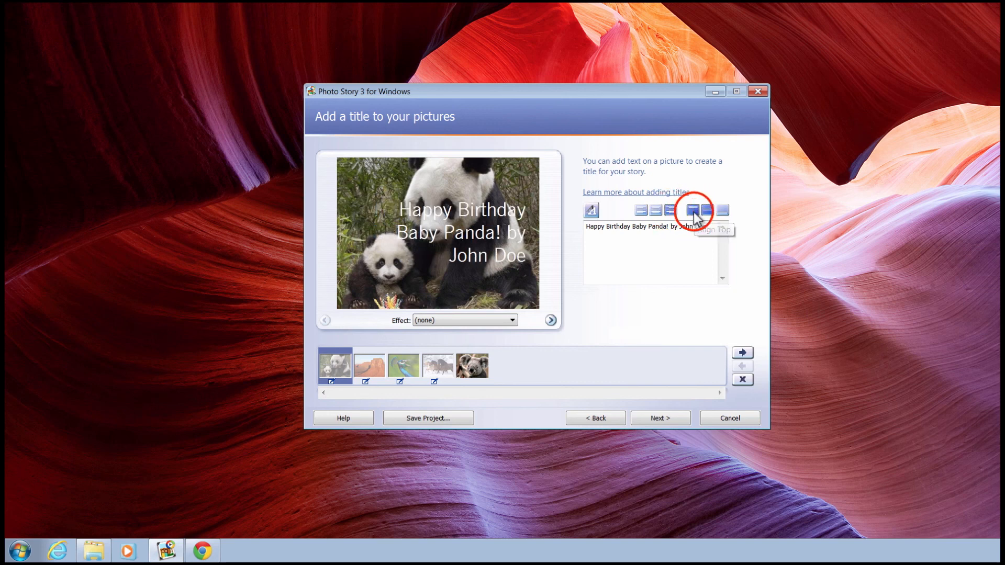
pyautogui.click(706, 212)
pyautogui.click(722, 211)
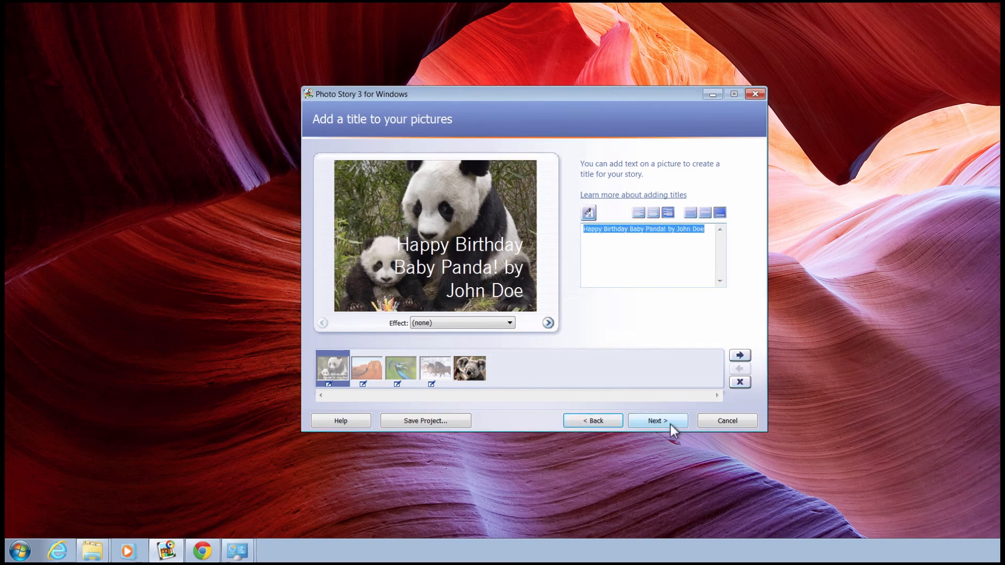
pyautogui.click(670, 424)
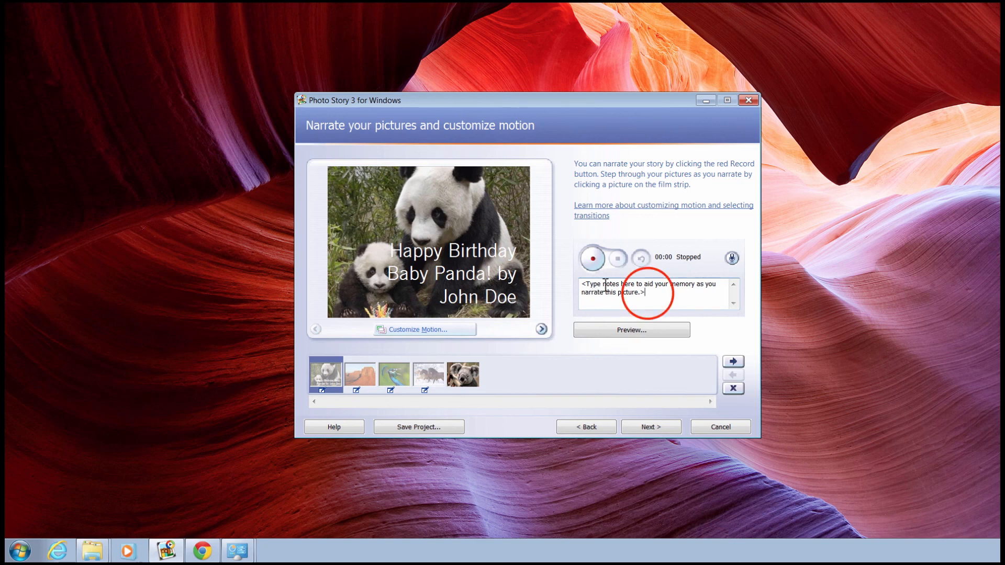
# Enter the panda notes "Happy Birthday Baby Panda by" plus the author's full name and "The Baby panda is having his 1st birthday", and record the narration.
pyautogui.hotkey('ctrl', 'a')
pyautogui.write('Happy Birthd')
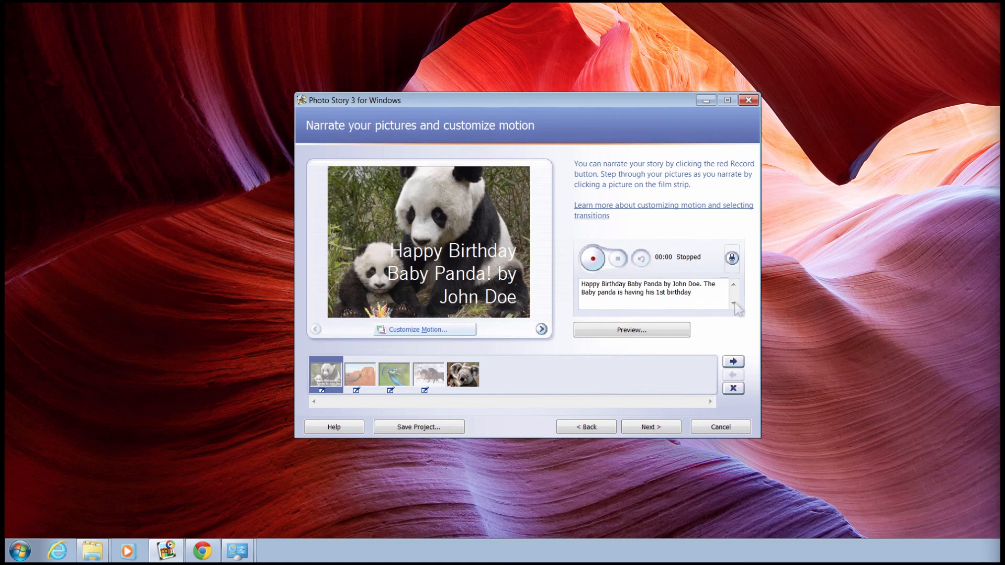
pyautogui.click(593, 259)
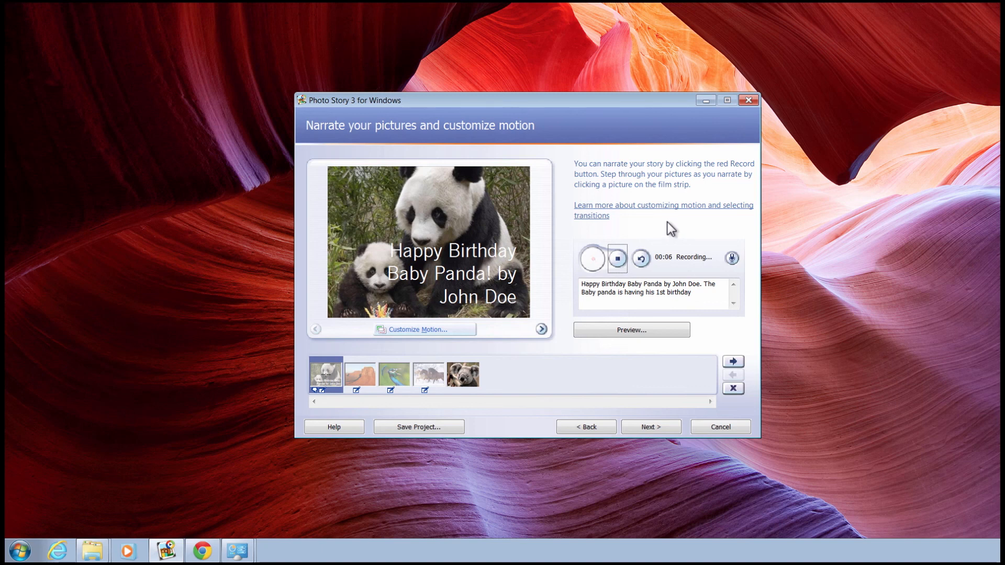
pyautogui.click(617, 258)
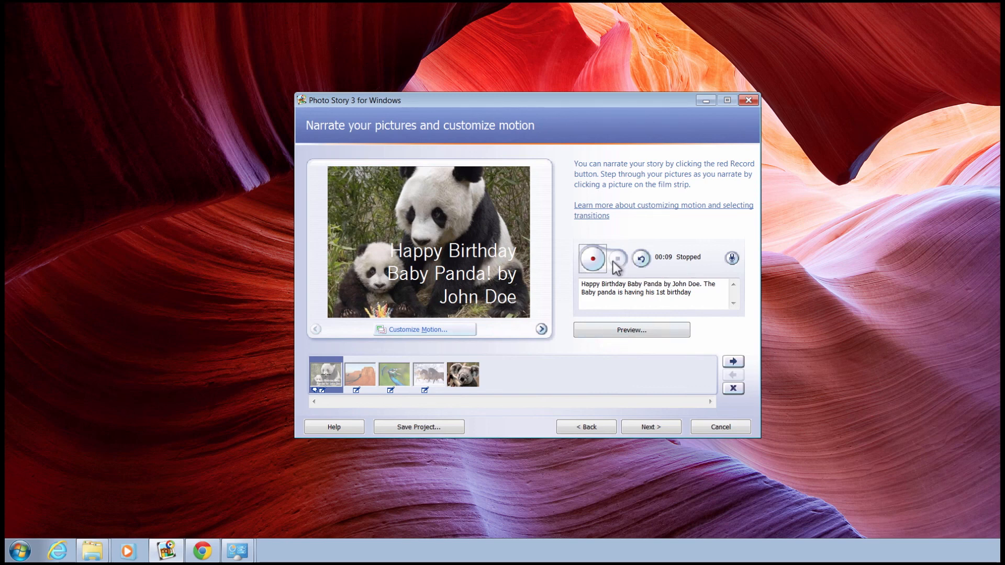
# Preview the story with the recorded narration, then close the preview and play it a second time.
pyautogui.click(655, 329)
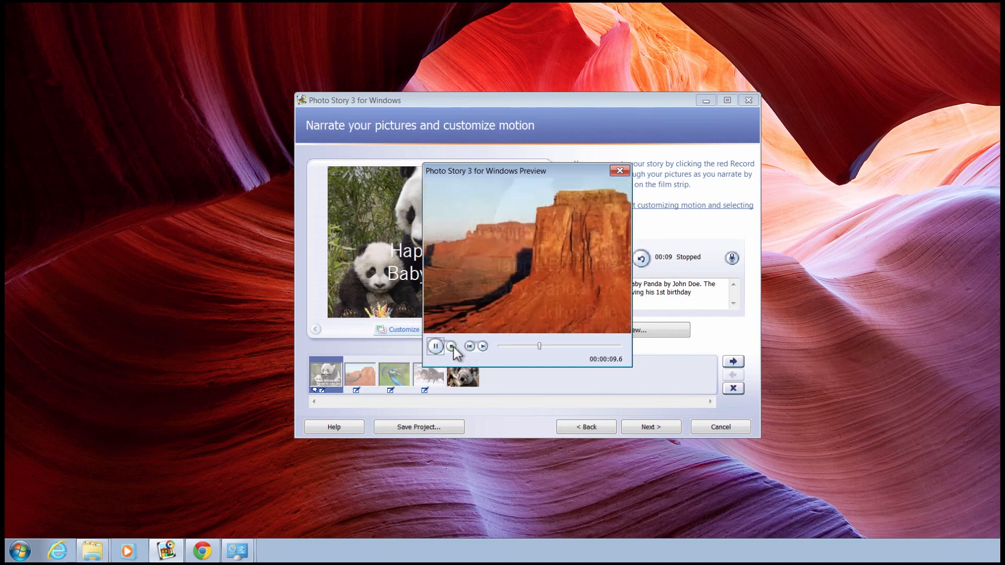
pyautogui.click(453, 346)
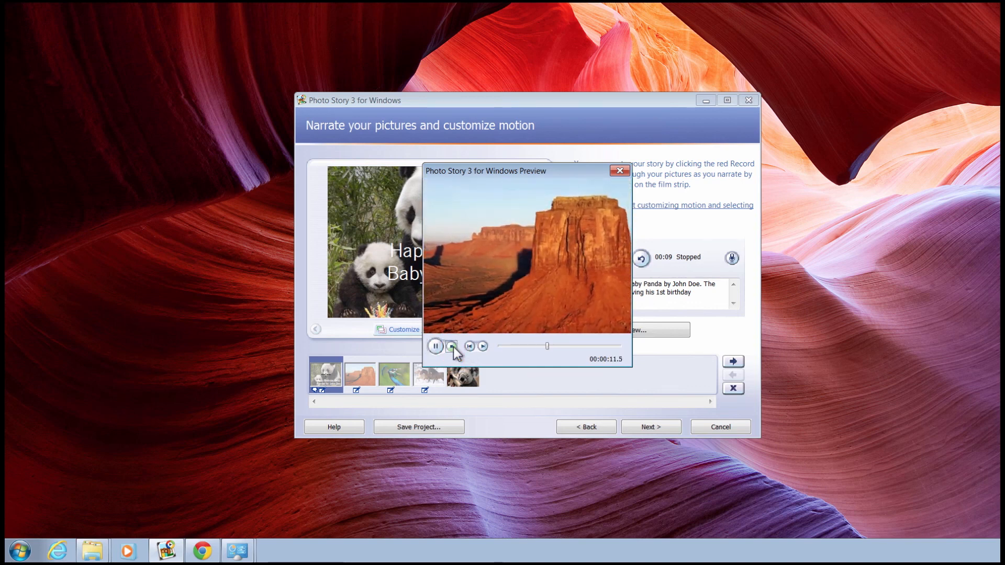
pyautogui.click(620, 171)
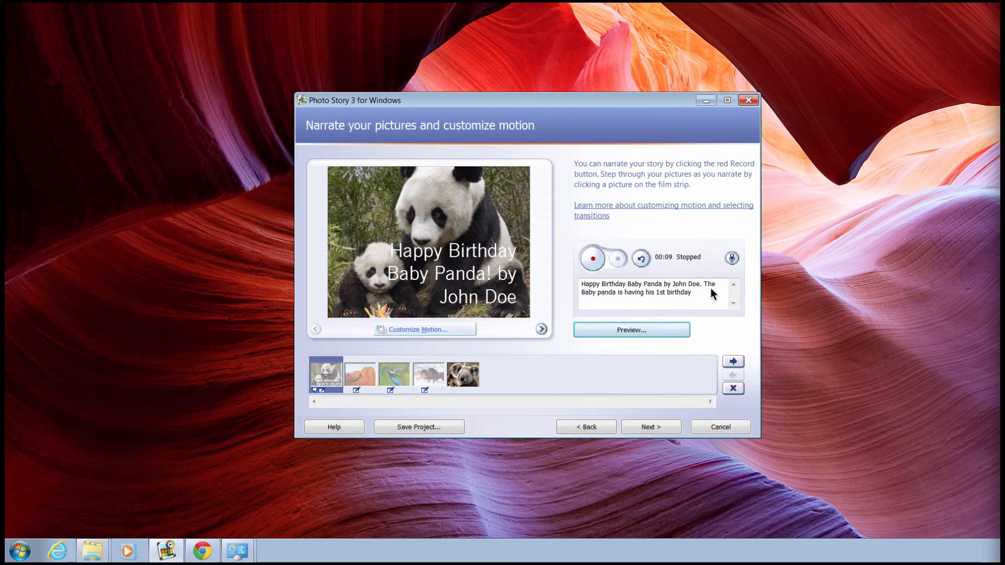
pyautogui.click(661, 332)
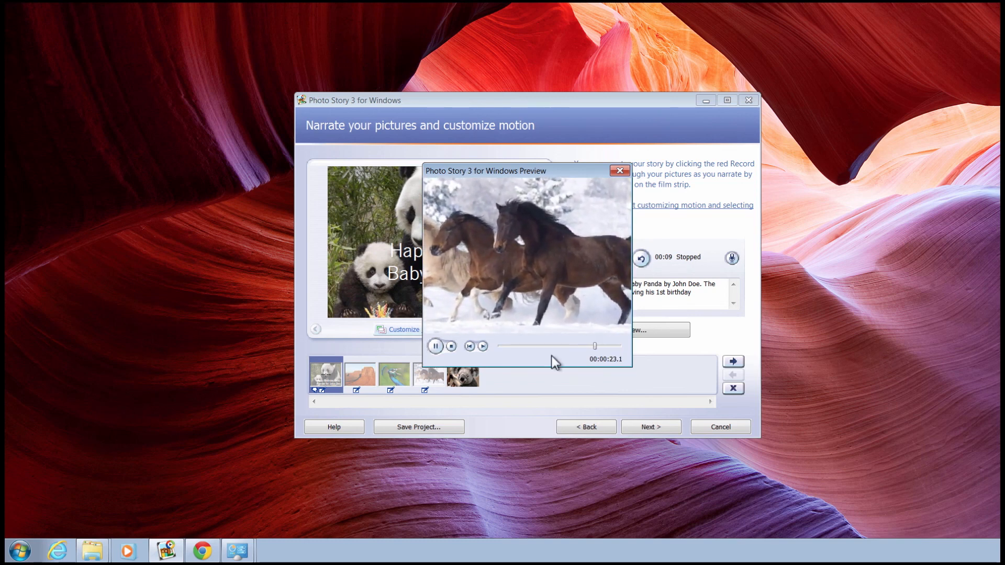
pyautogui.click(619, 172)
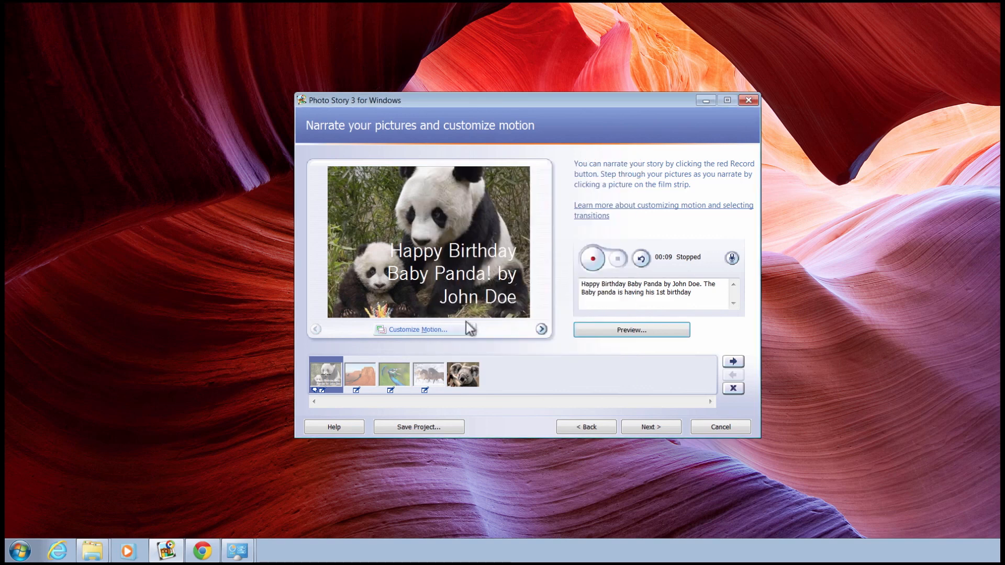
# Specify the panda picture's motion, starting on its upper-left 335 x 251 pixel area and ending on a 321 x 241 pixel area around the baby panda.
pyautogui.click(428, 334)
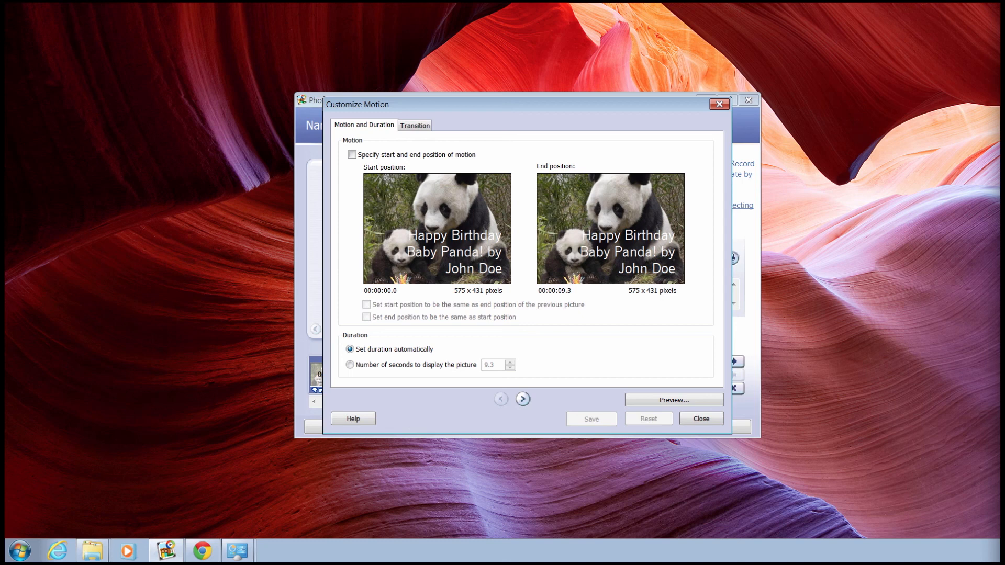
pyautogui.click(352, 154)
pyautogui.click(509, 283)
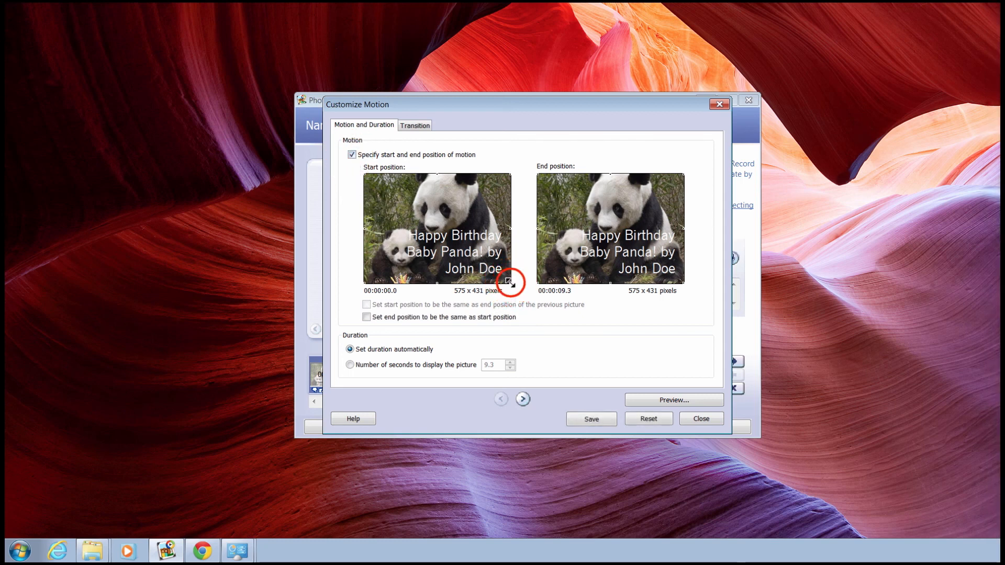
pyautogui.moveTo(497, 275); pyautogui.dragTo(438, 234)
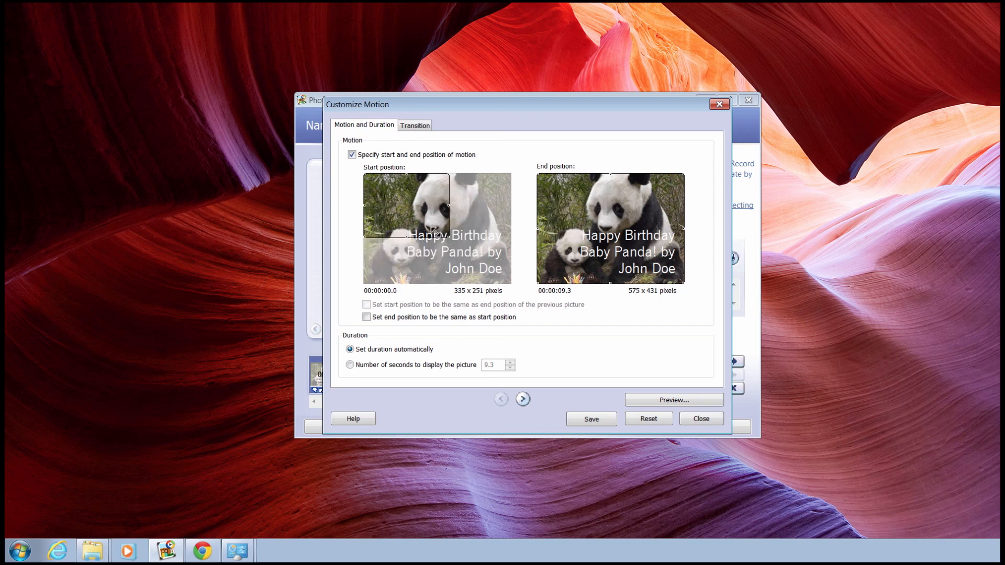
pyautogui.moveTo(553, 186); pyautogui.dragTo(613, 238)
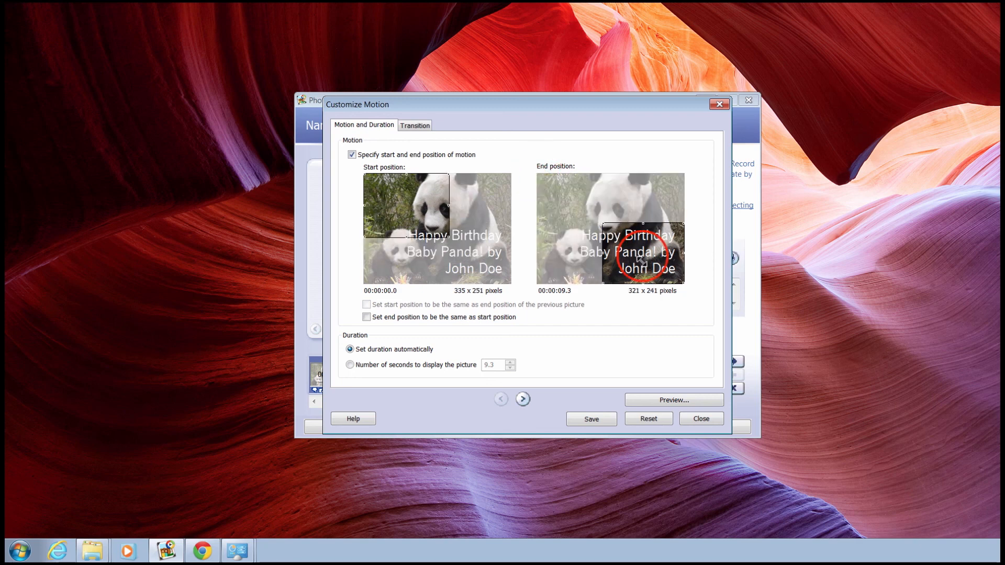
pyautogui.moveTo(640, 258); pyautogui.dragTo(548, 261)
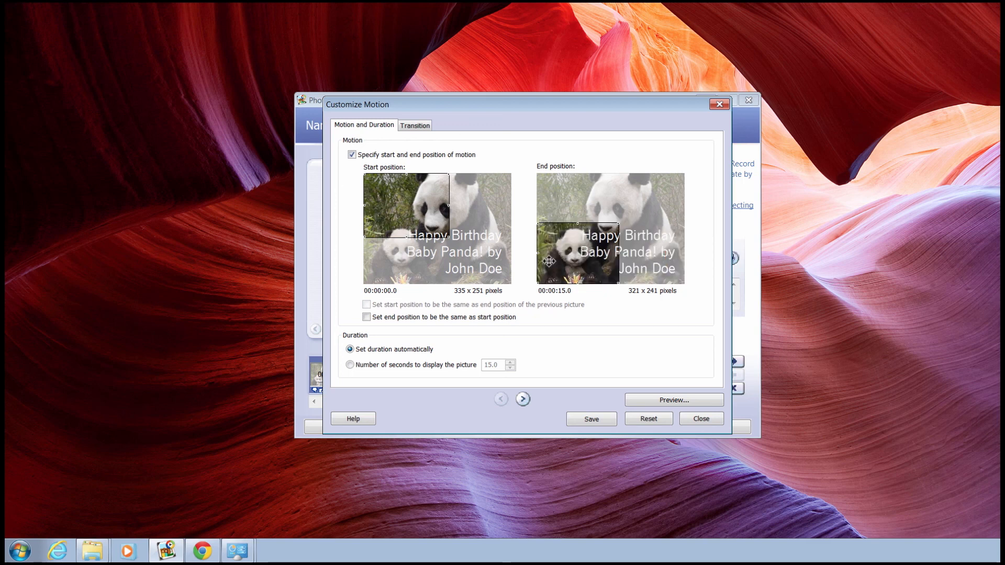
# Preview the panda picture's custom motion, pause it as the picture transitions, and close the preview.
pyautogui.click(643, 401)
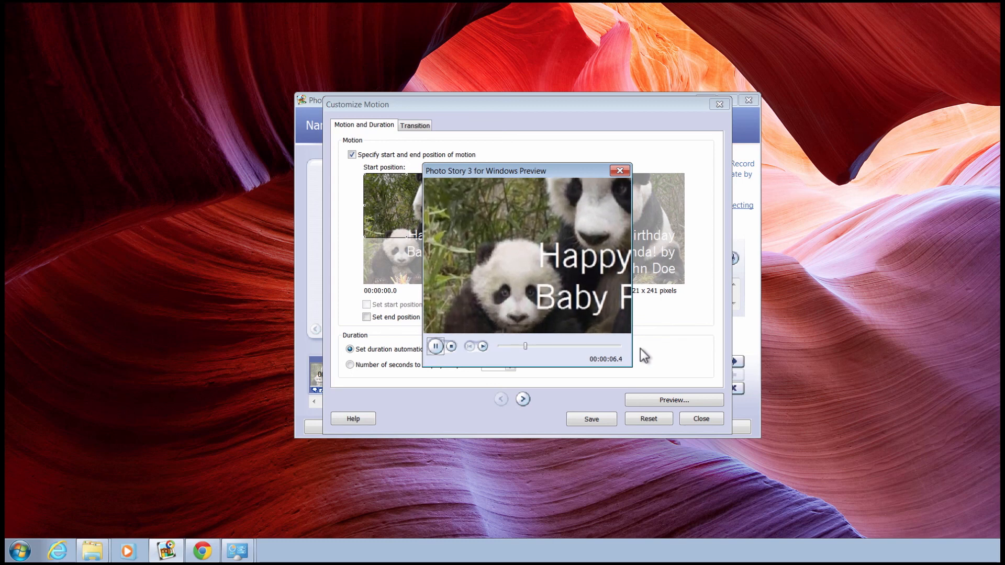
pyautogui.click(434, 347)
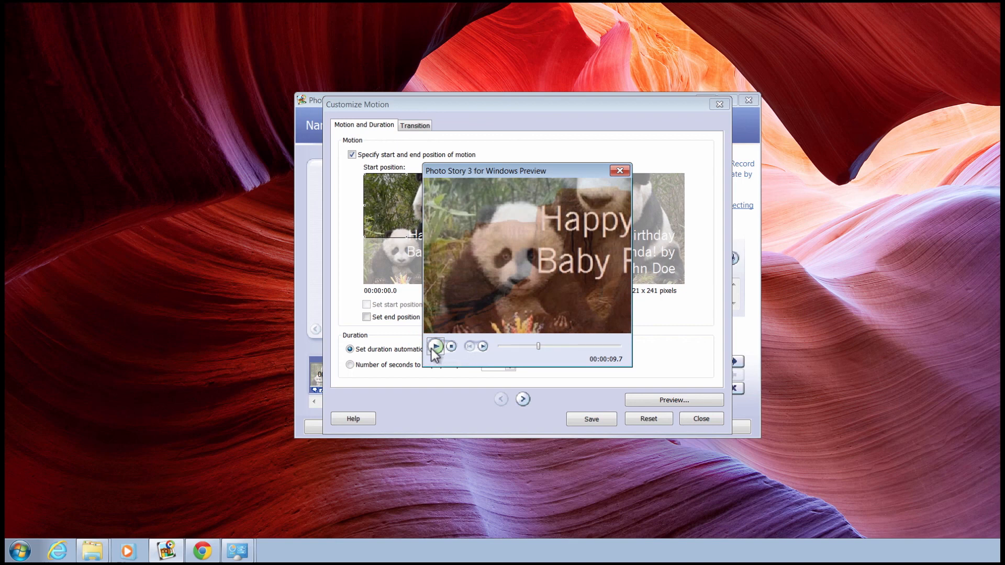
pyautogui.click(619, 171)
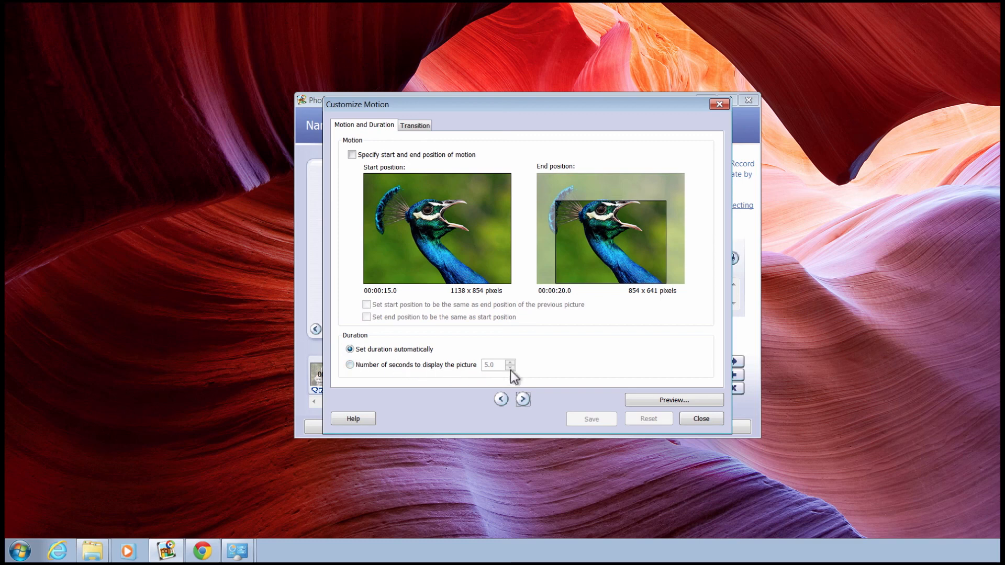
# Set the peacock picture to display for 5.5 seconds and preview the new duration.
pyautogui.click(350, 365)
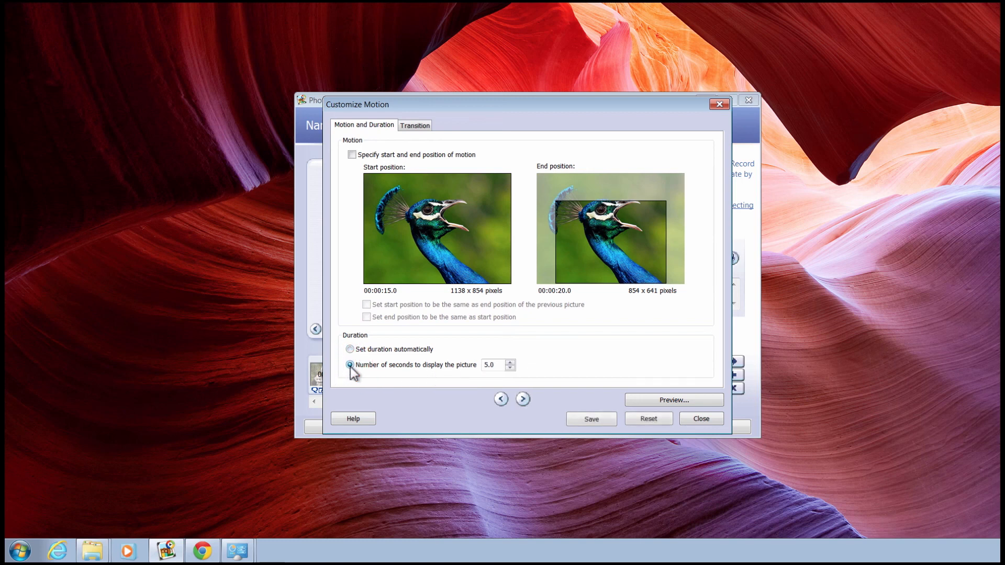
pyautogui.click(510, 368)
pyautogui.click(510, 368)
pyautogui.click(510, 367)
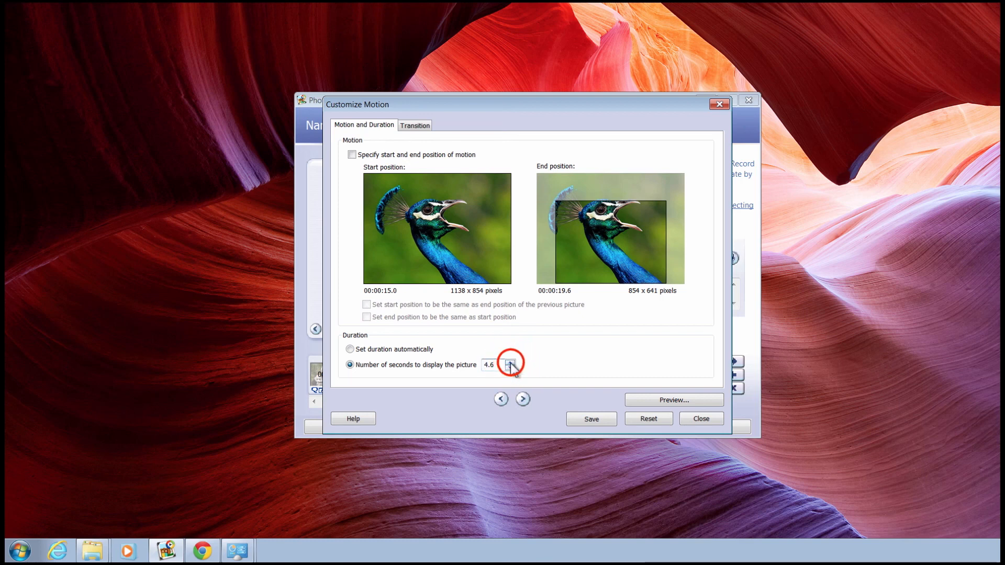
pyautogui.click(510, 362)
pyautogui.click(510, 362)
pyautogui.click(510, 362)
pyautogui.click(510, 363)
pyautogui.click(510, 363)
pyautogui.click(510, 363)
pyautogui.click(510, 363)
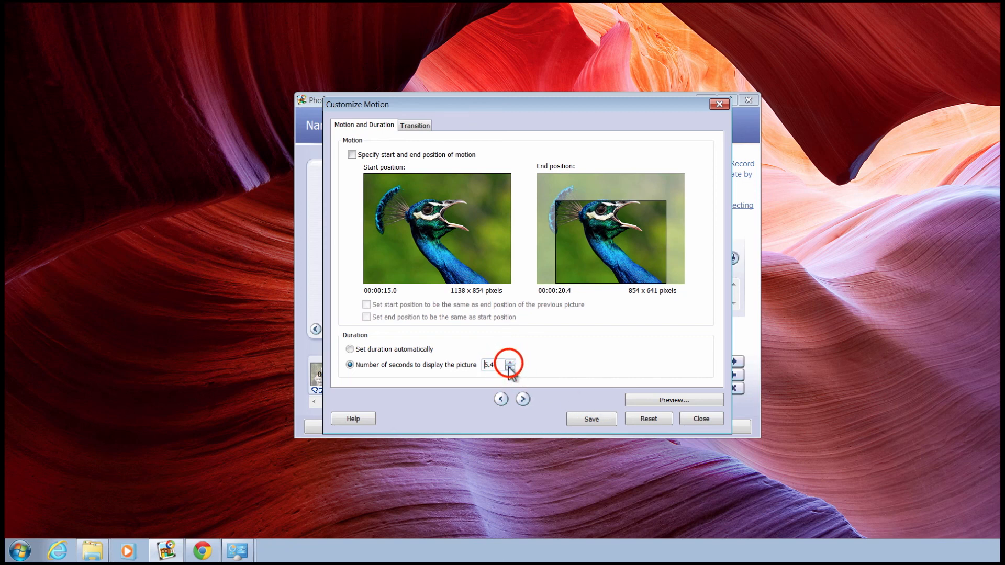
pyautogui.click(663, 402)
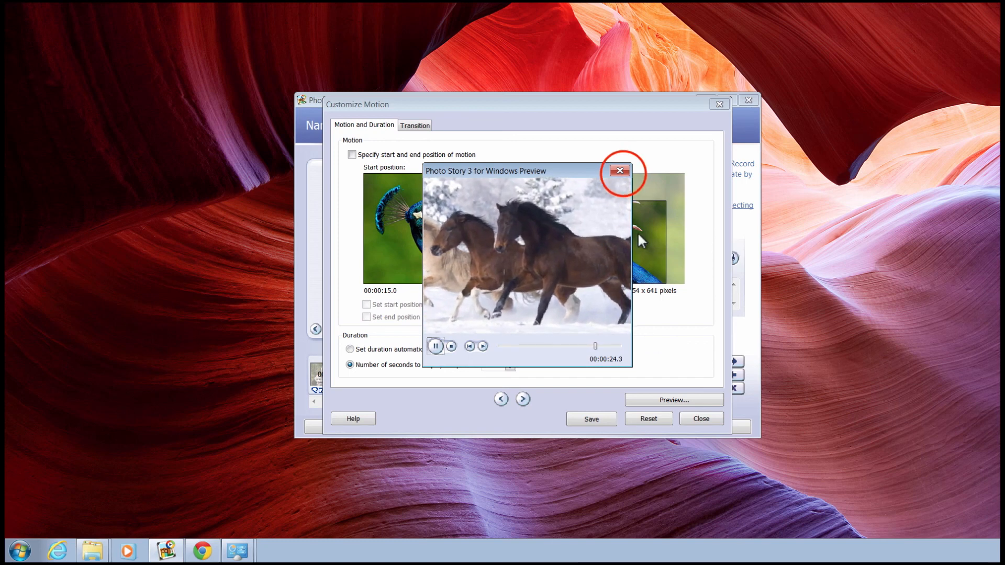
pyautogui.click(620, 171)
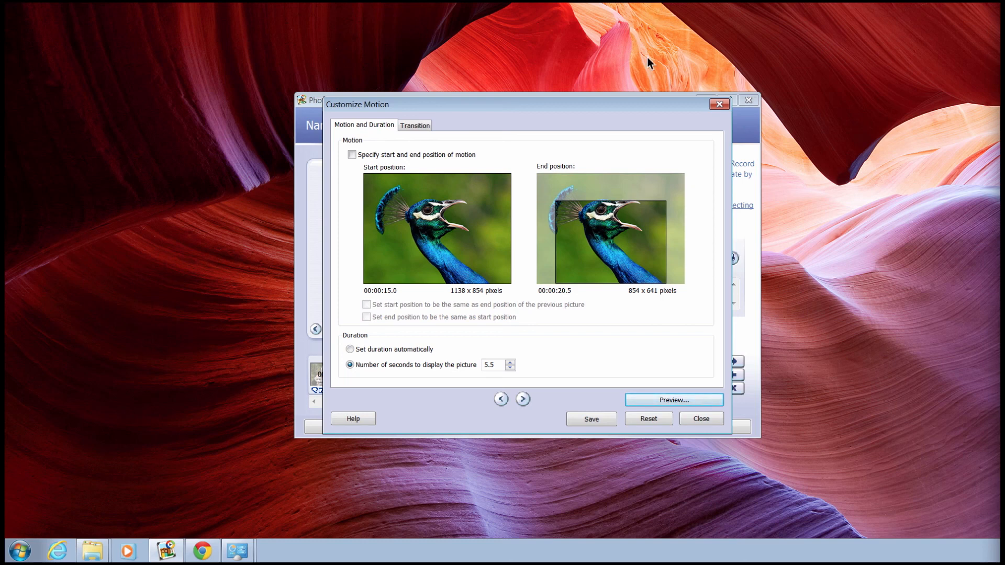
# Try the Cross Fade and Inset, Down Left transitions for the peacock picture, settle on Flip, Clockwise, and save it while moving to the next picture.
pyautogui.click(414, 126)
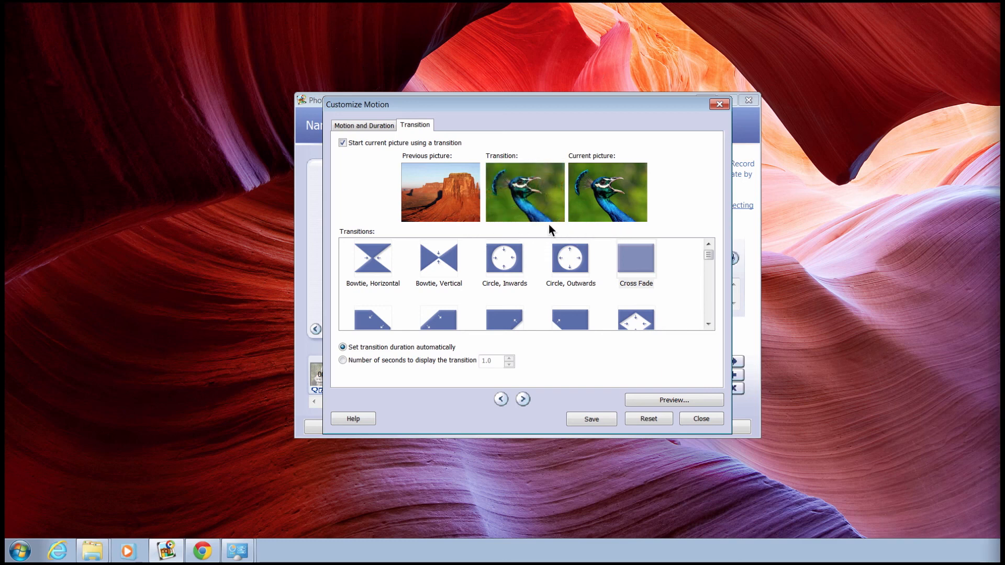
pyautogui.click(633, 260)
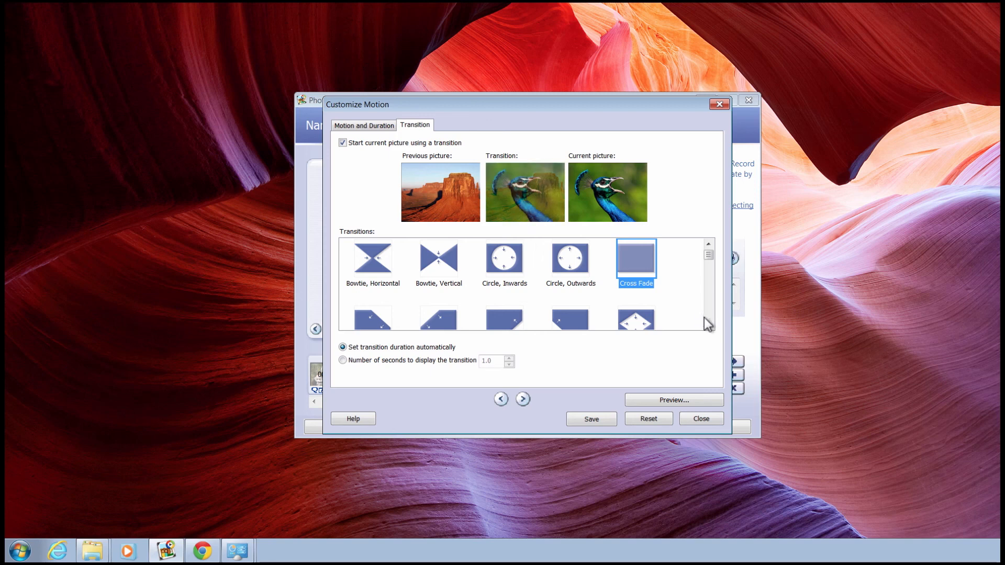
pyautogui.moveTo(708, 255); pyautogui.dragTo(707, 274)
pyautogui.click(574, 311)
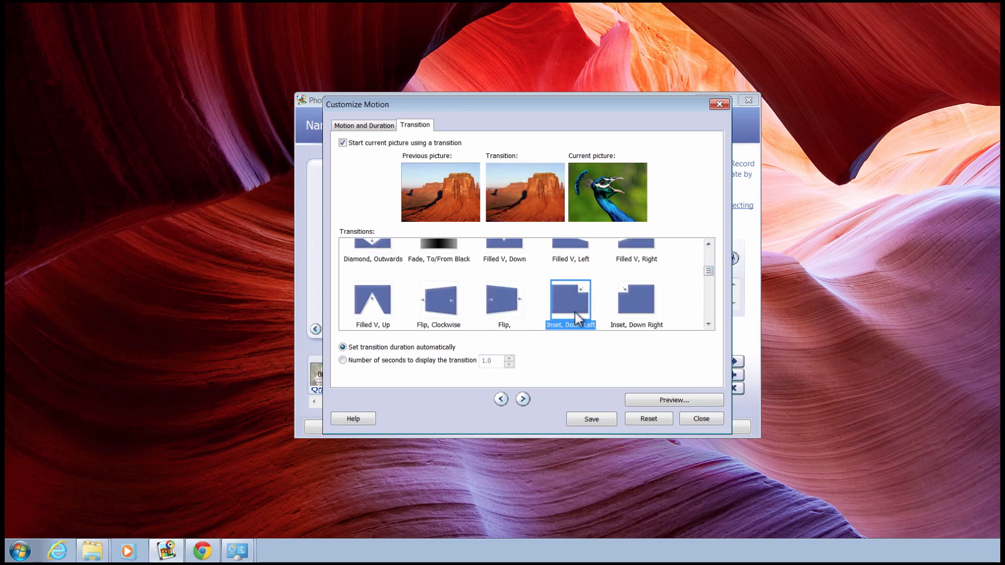
pyautogui.click(439, 303)
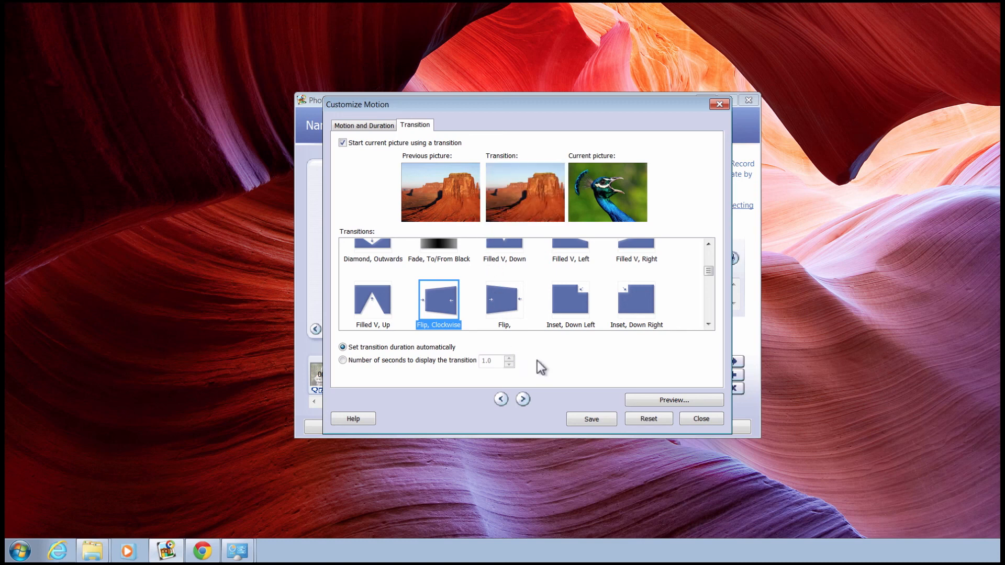
pyautogui.click(525, 400)
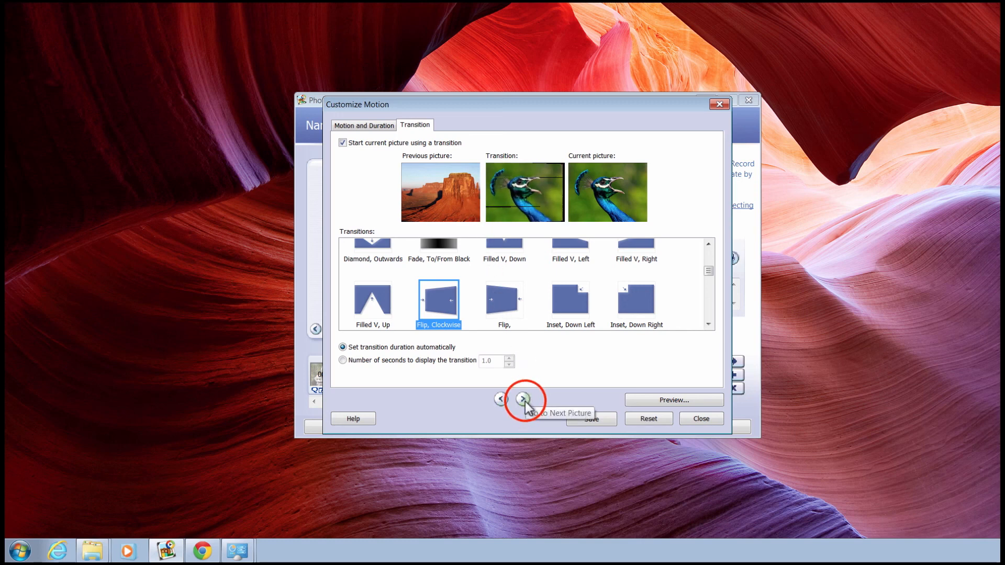
pyautogui.click(649, 250)
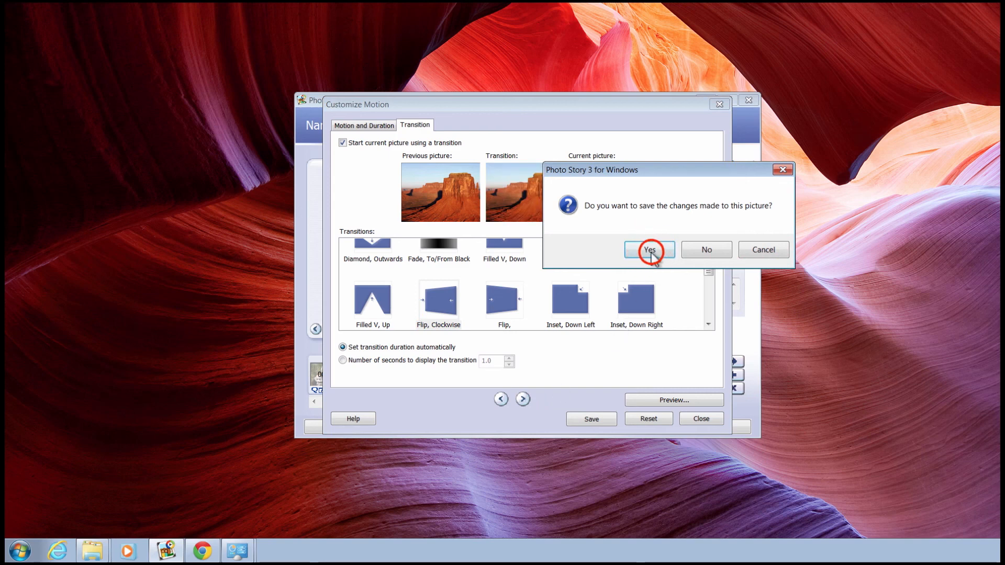
# Start the horses picture with the Circle, Inwards transition, save the change, and close the motion settings.
pyautogui.click(506, 267)
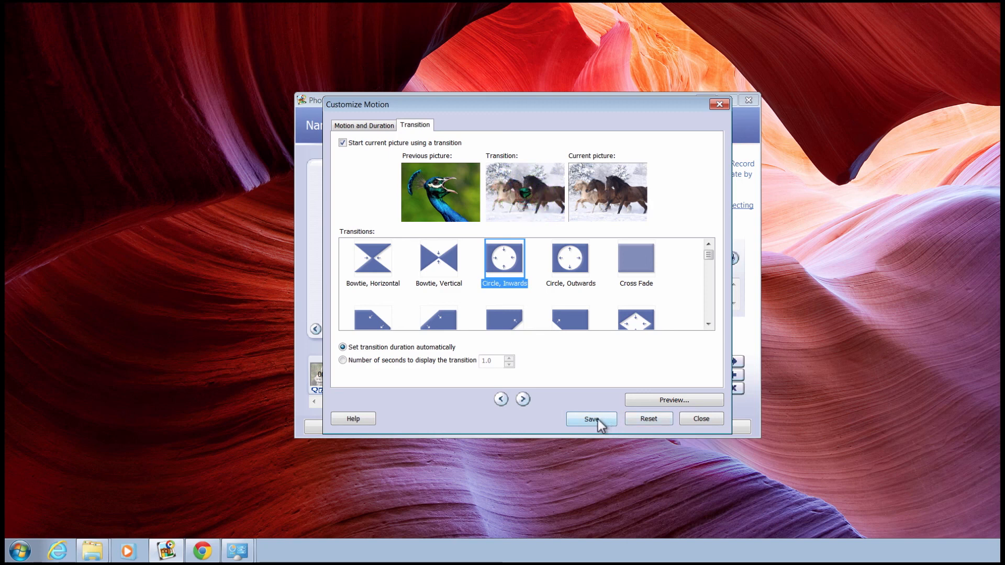
pyautogui.click(597, 420)
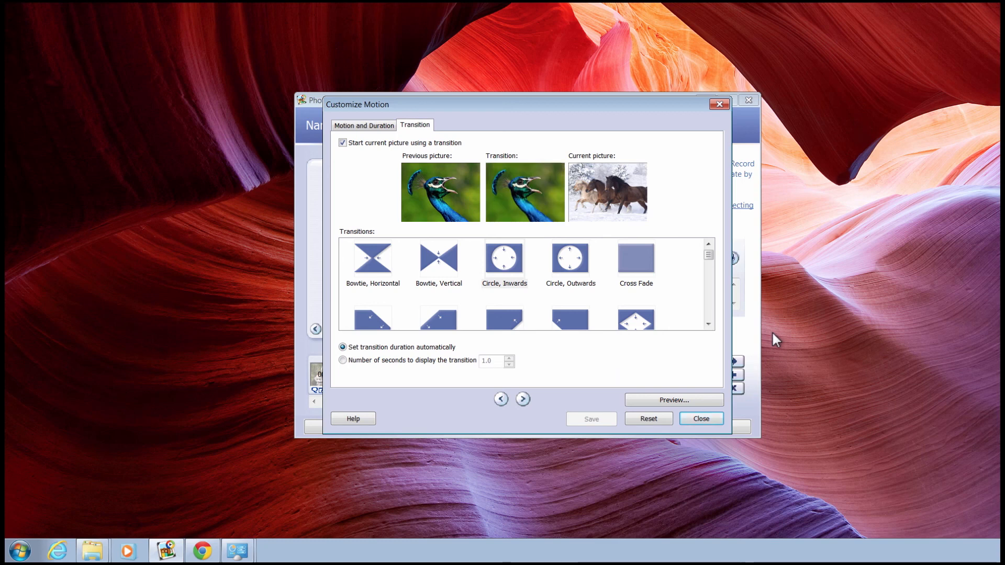
pyautogui.click(704, 419)
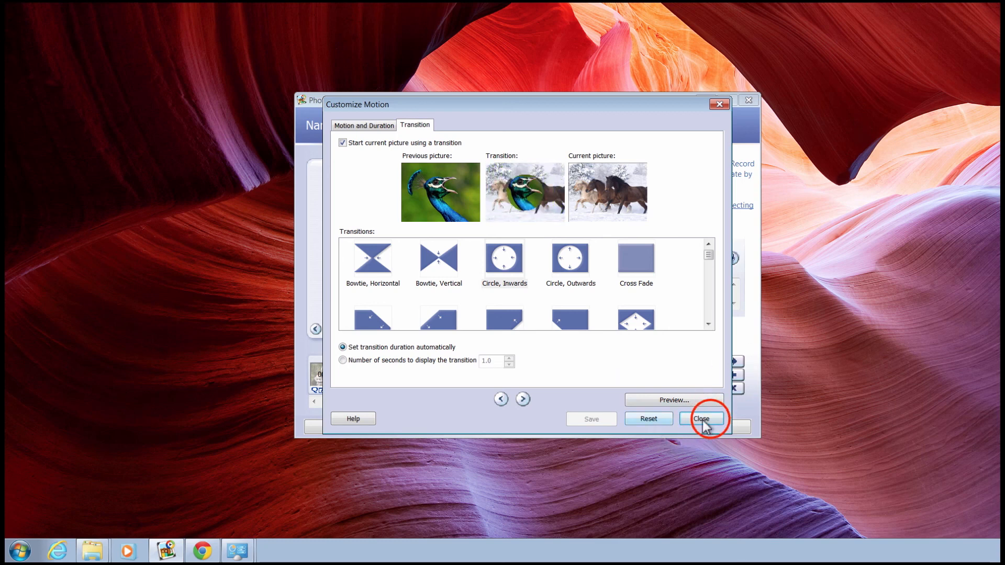
# Continue to the background music page and add Kalimba from Sample Music, starting at the horses picture.
pyautogui.click(664, 426)
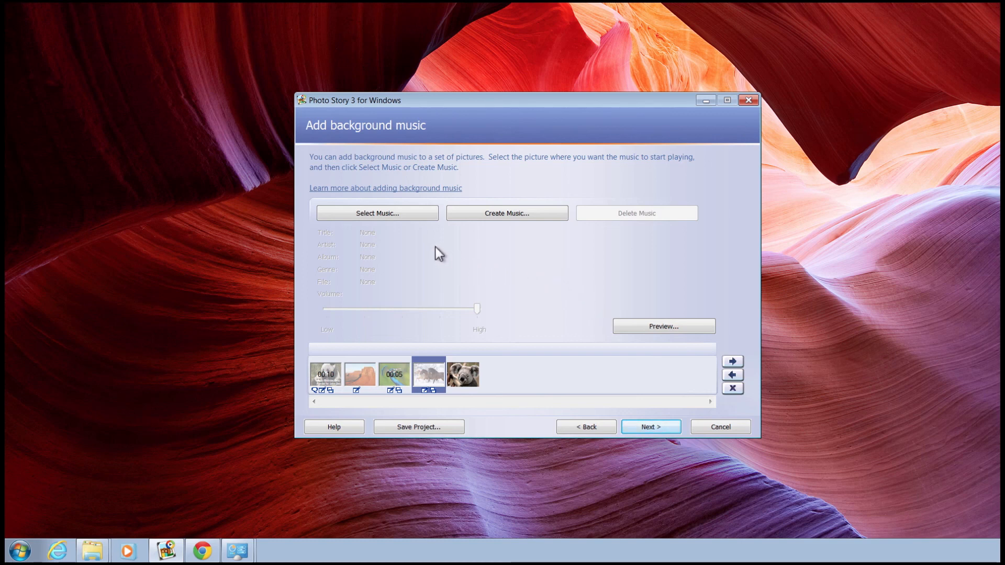
pyautogui.click(412, 216)
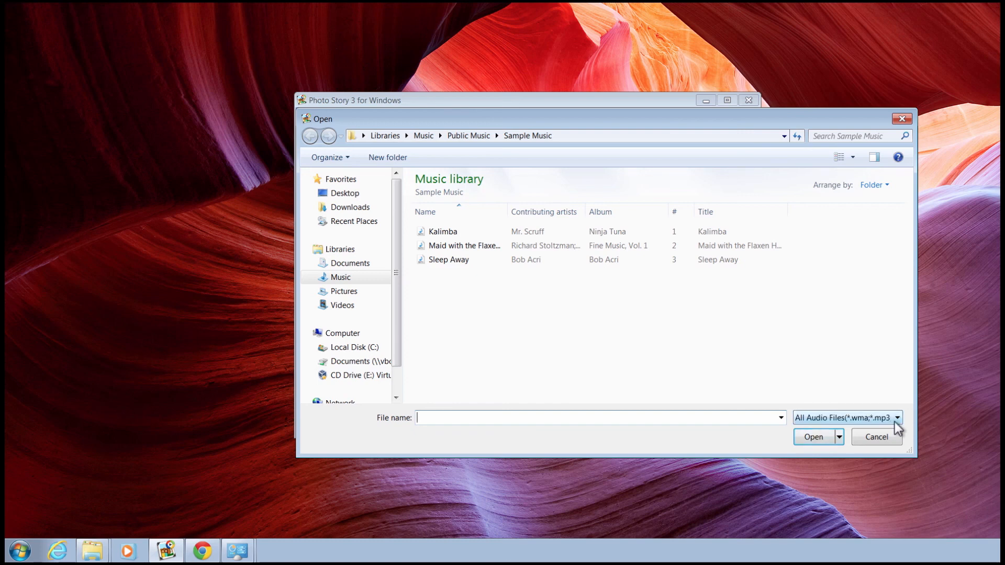
pyautogui.click(453, 236)
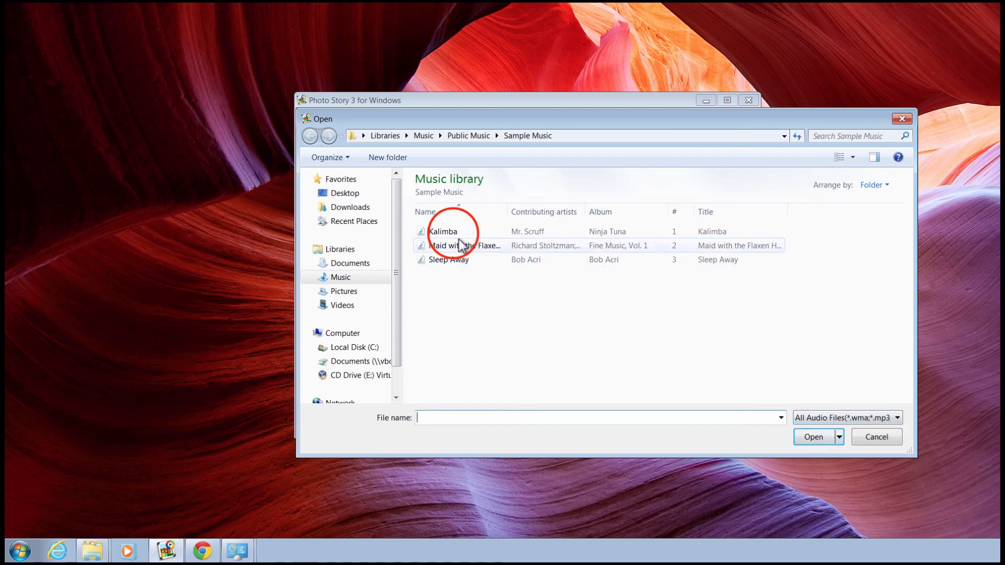
pyautogui.click(801, 439)
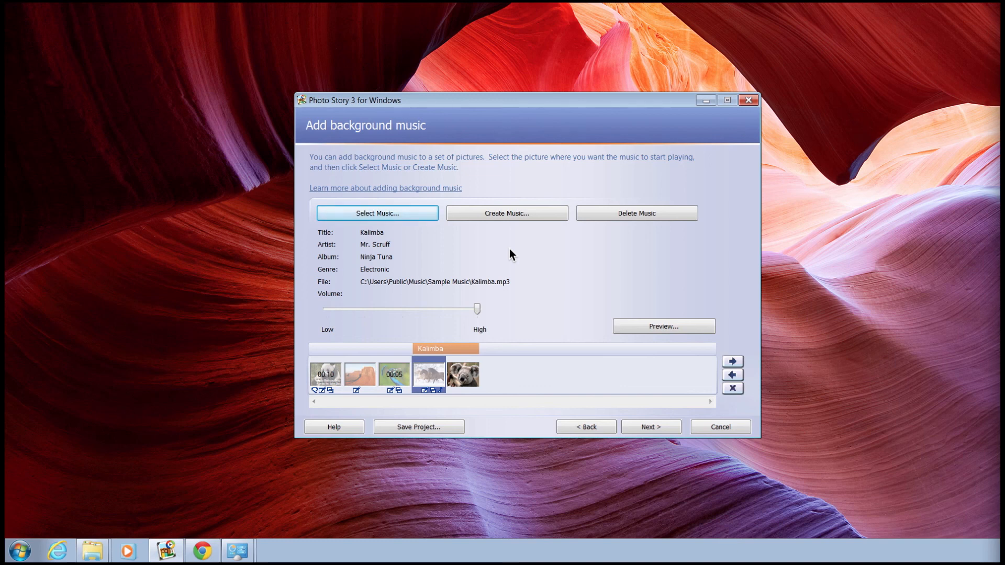
# Create custom music starting at the second picture, with genre Dance, style Dance: Dance Hop, band Soft Synth and mood Romantic.
pyautogui.click(370, 380)
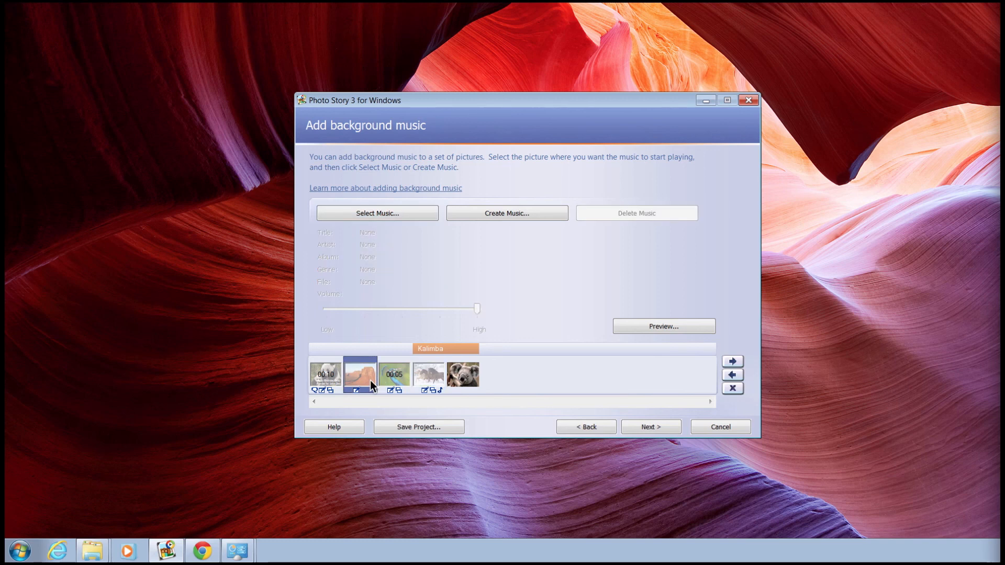
pyautogui.click(498, 212)
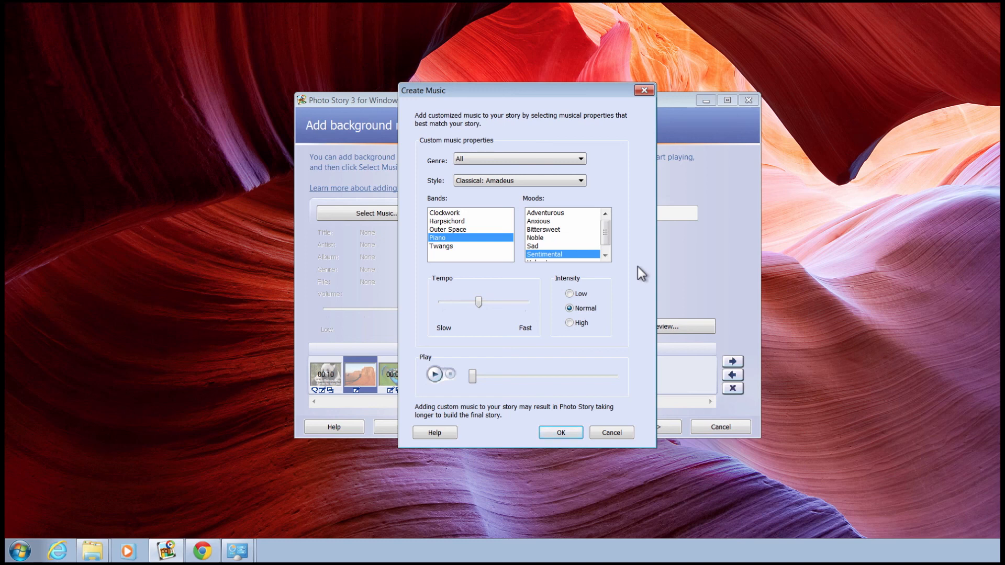
pyautogui.click(580, 158)
pyautogui.click(547, 194)
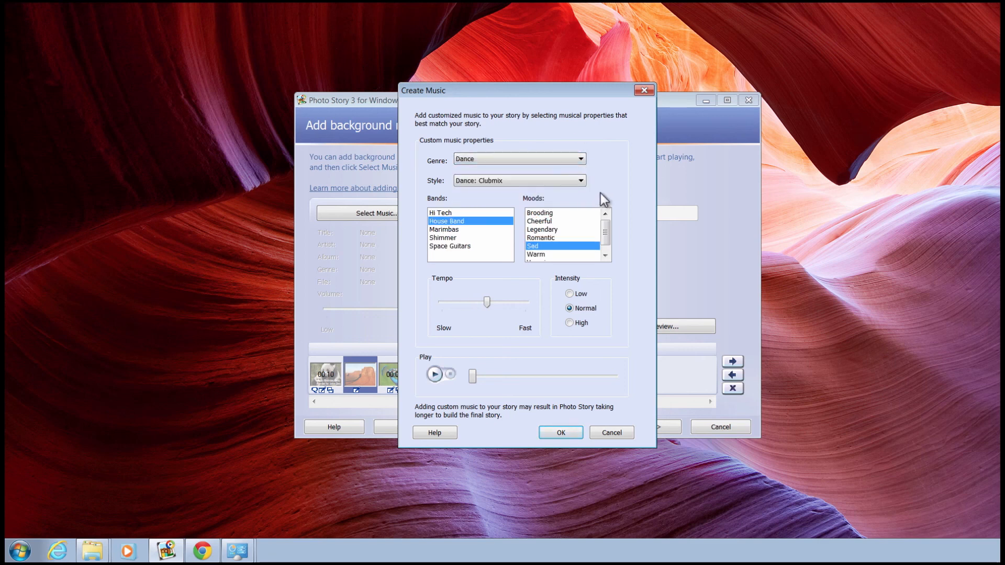
pyautogui.click(581, 180)
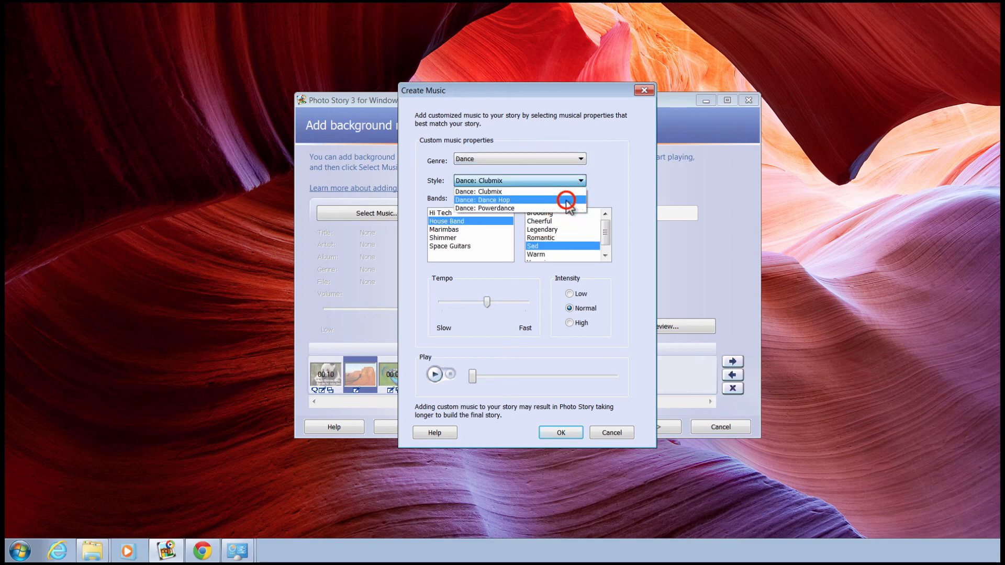
pyautogui.click(565, 198)
pyautogui.click(444, 246)
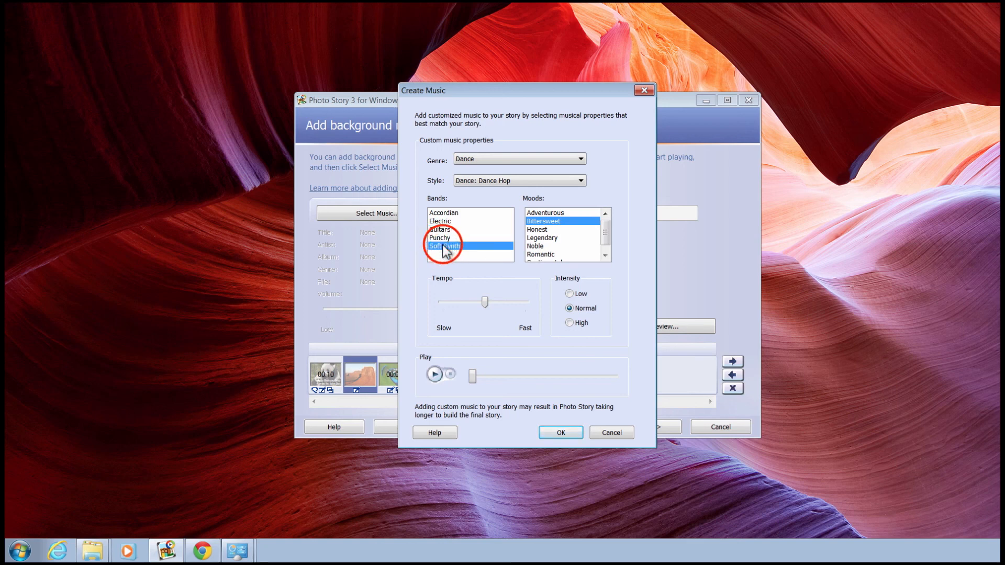
pyautogui.moveTo(605, 227); pyautogui.dragTo(543, 249)
pyautogui.click(543, 247)
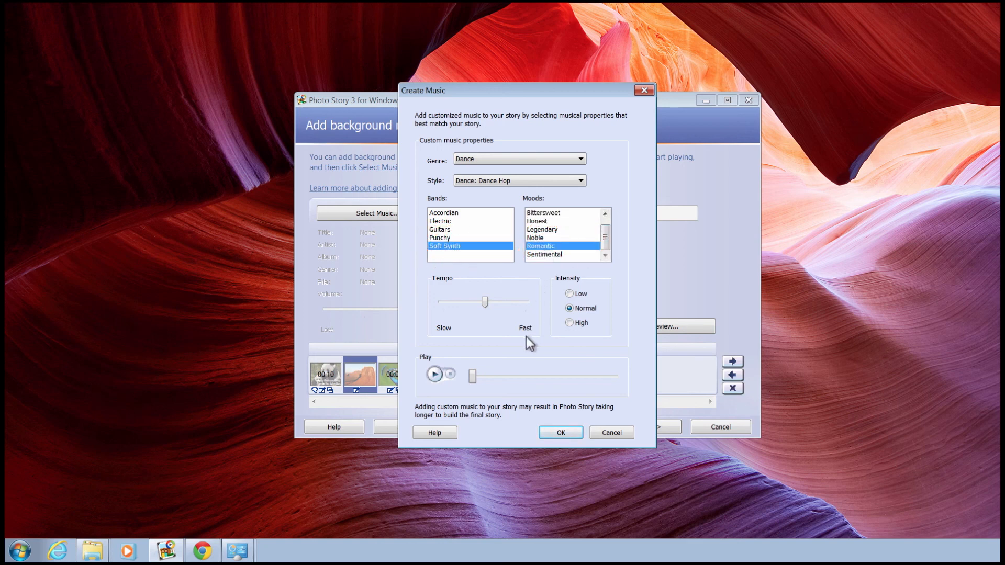
# Set the custom music to Low intensity with a faster tempo, listen to a sample, and add it to the story.
pyautogui.click(570, 322)
pyautogui.click(569, 294)
pyautogui.click(485, 303)
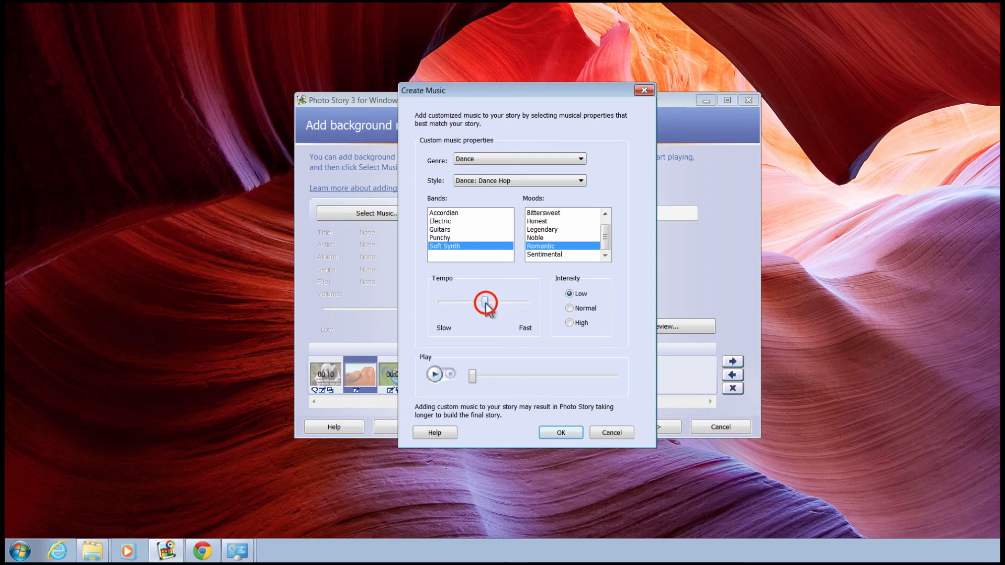
pyautogui.moveTo(485, 304)
pyautogui.mouseDown()
pyautogui.moveTo(472, 309)
pyautogui.moveTo(504, 304)
pyautogui.mouseUp()
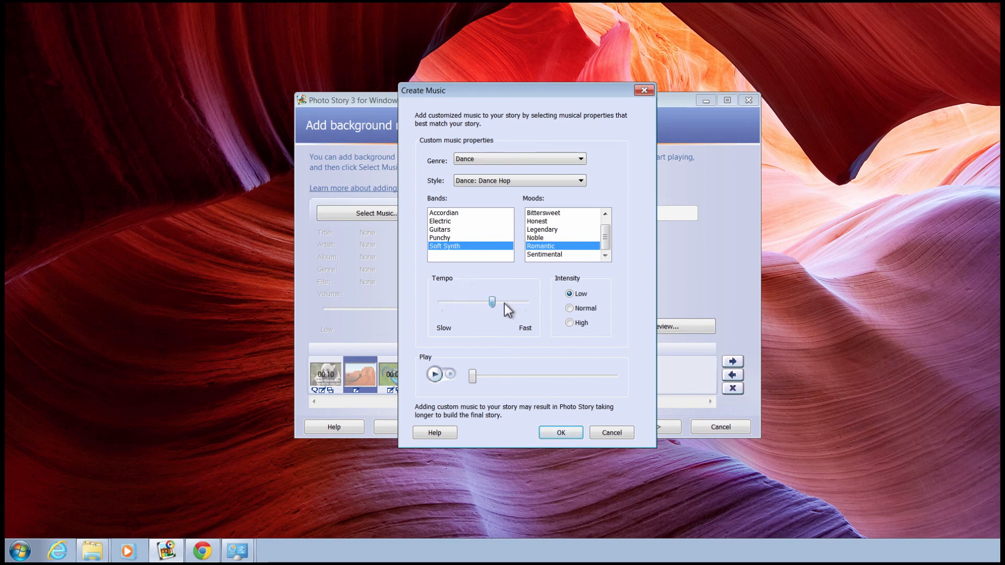
pyautogui.click(435, 375)
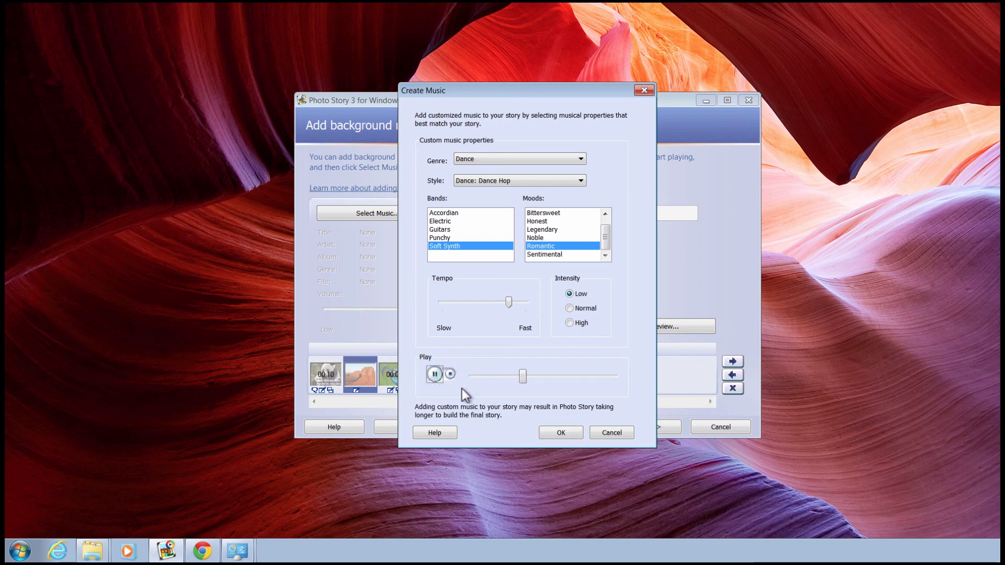
pyautogui.click(436, 374)
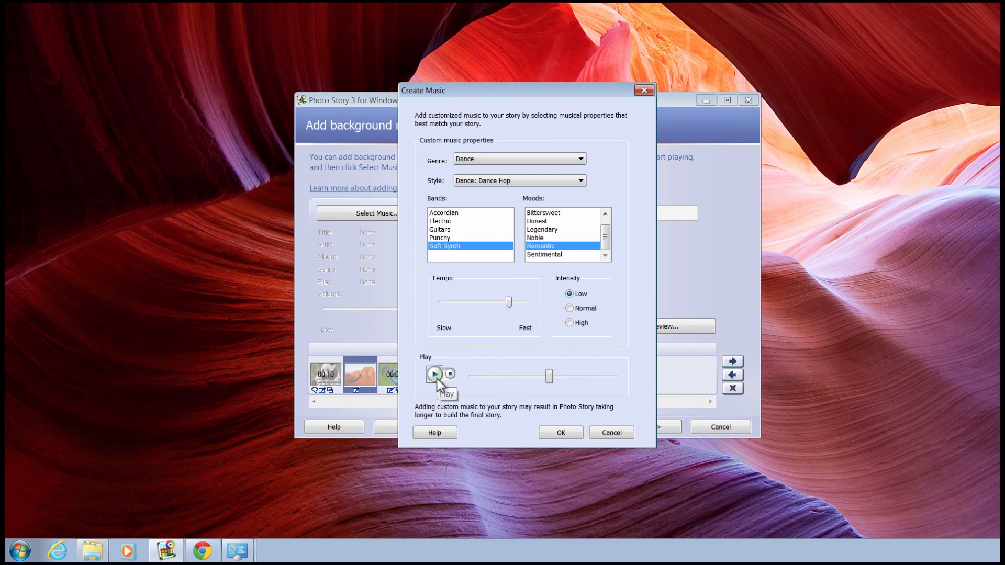
pyautogui.click(571, 434)
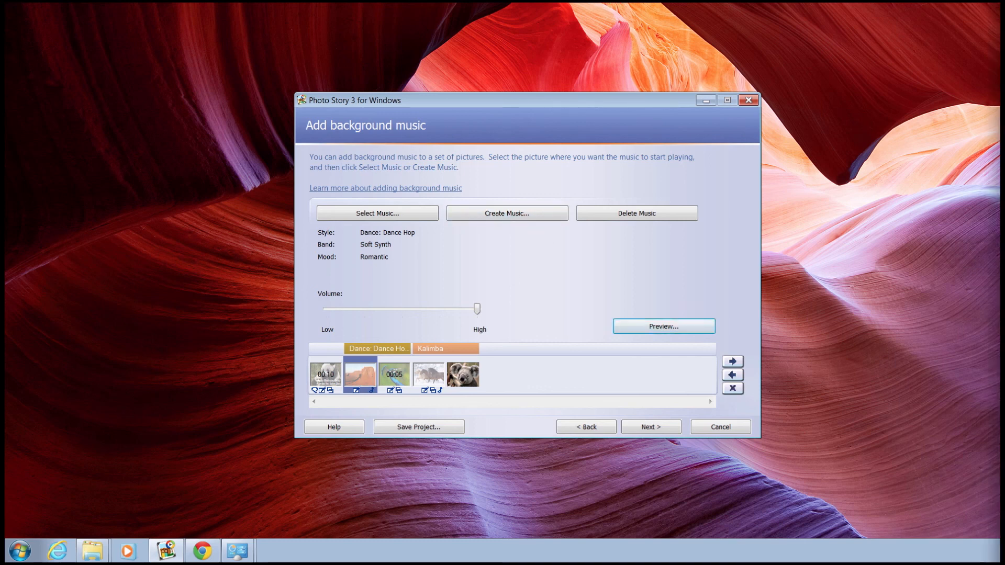
# Preview the story with its music, close the preview, and lower the Dance Hop music's volume to nearly Low.
pyautogui.click(663, 330)
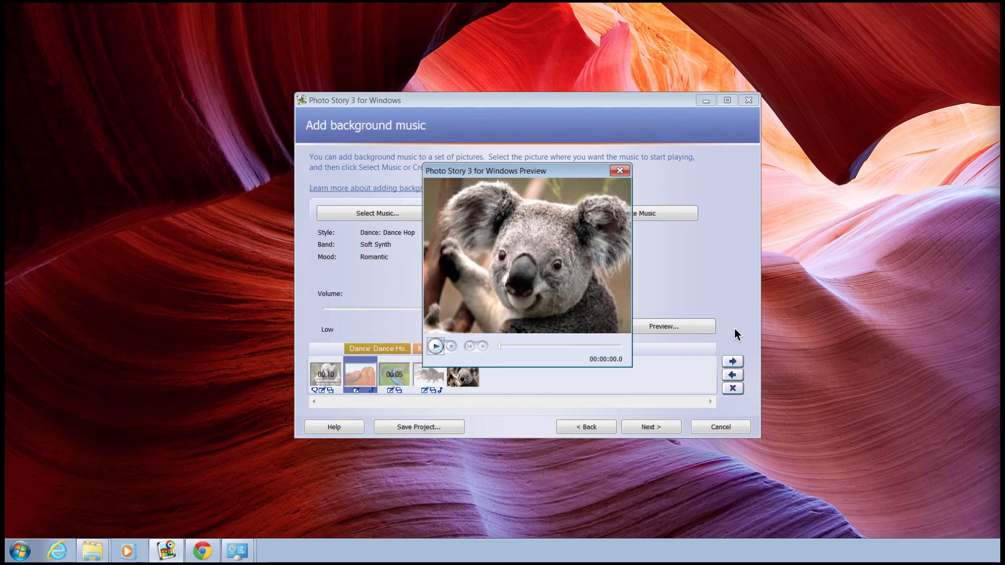
pyautogui.click(623, 172)
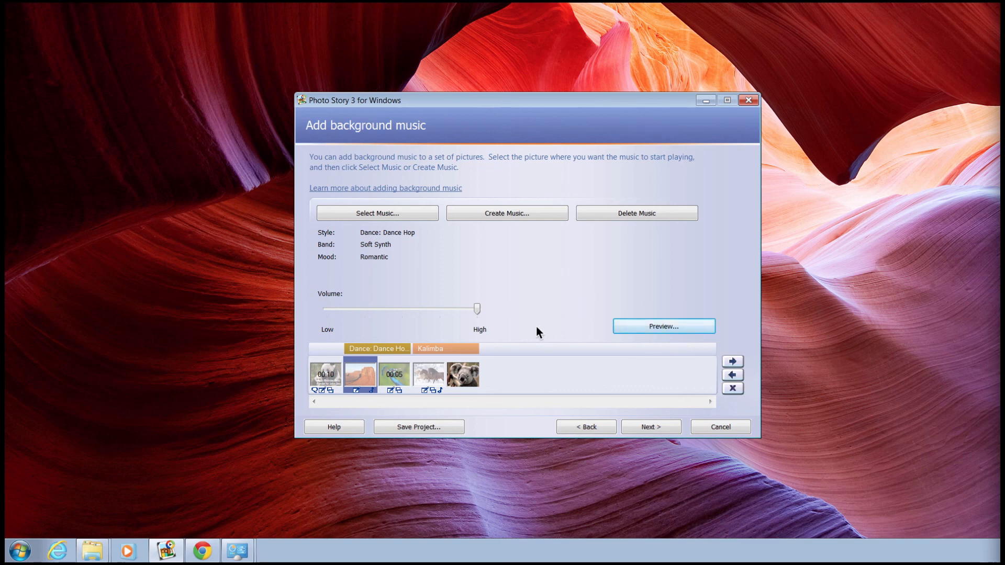
pyautogui.moveTo(473, 309); pyautogui.dragTo(362, 315)
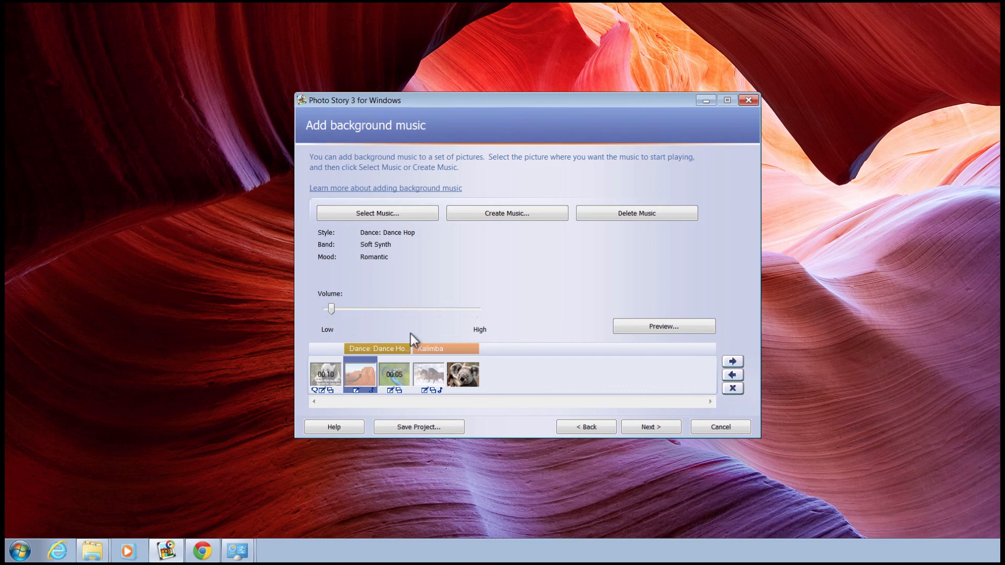
# Continue to saving, choose playback on your computer, and confirm the quality setting Profile for computers - 2 (640x480).
pyautogui.click(648, 427)
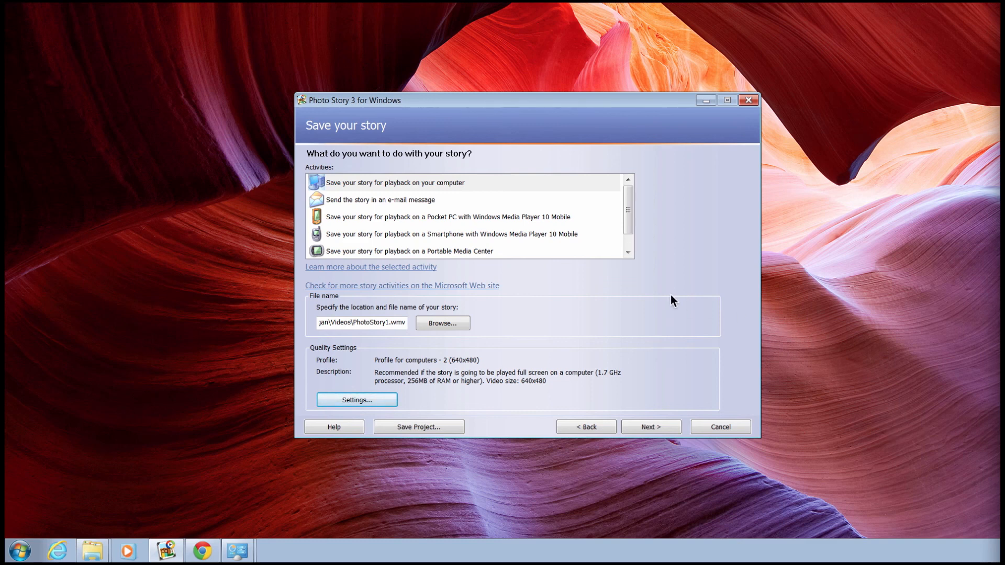
pyautogui.click(479, 186)
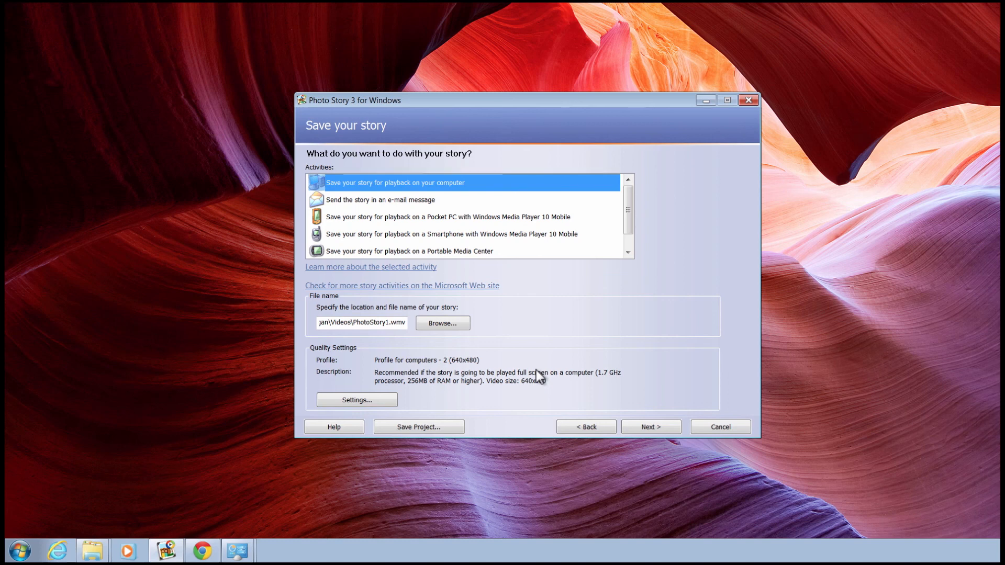
pyautogui.click(380, 401)
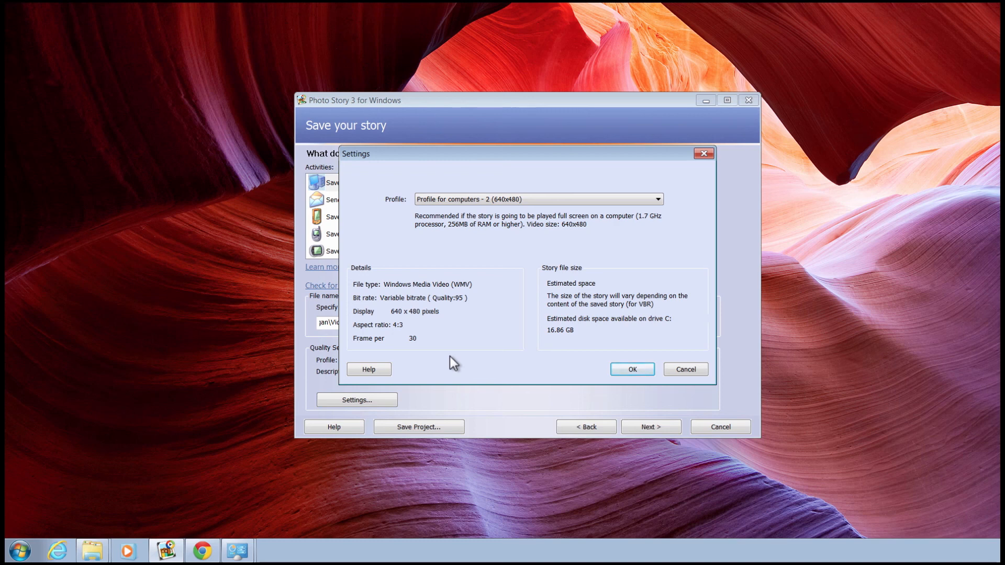
pyautogui.click(657, 200)
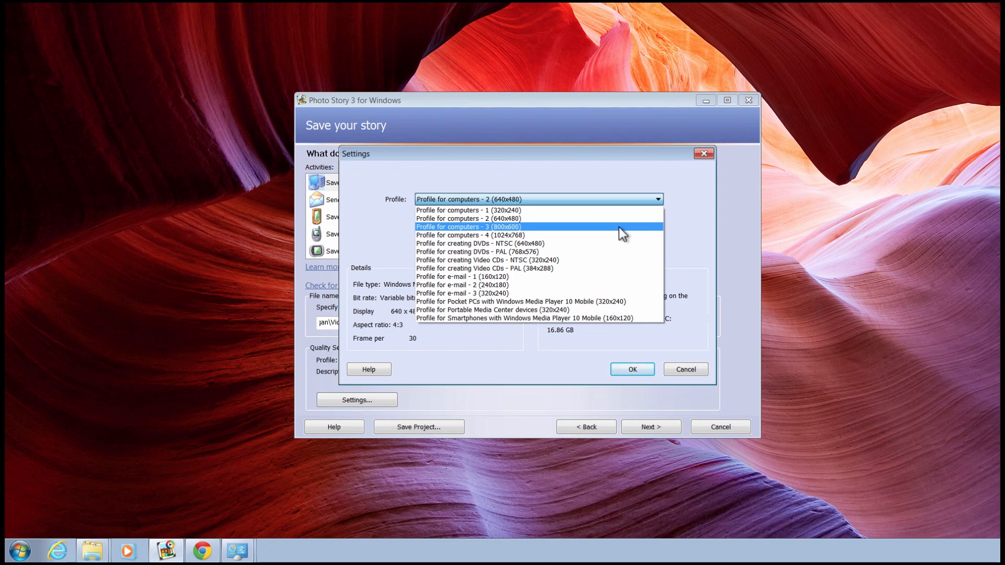
pyautogui.click(547, 219)
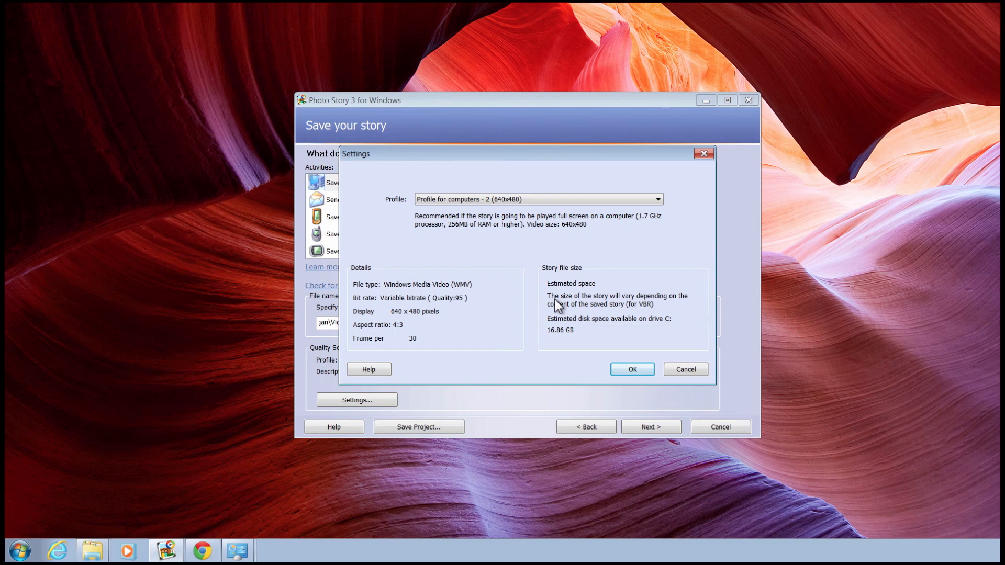
pyautogui.click(653, 368)
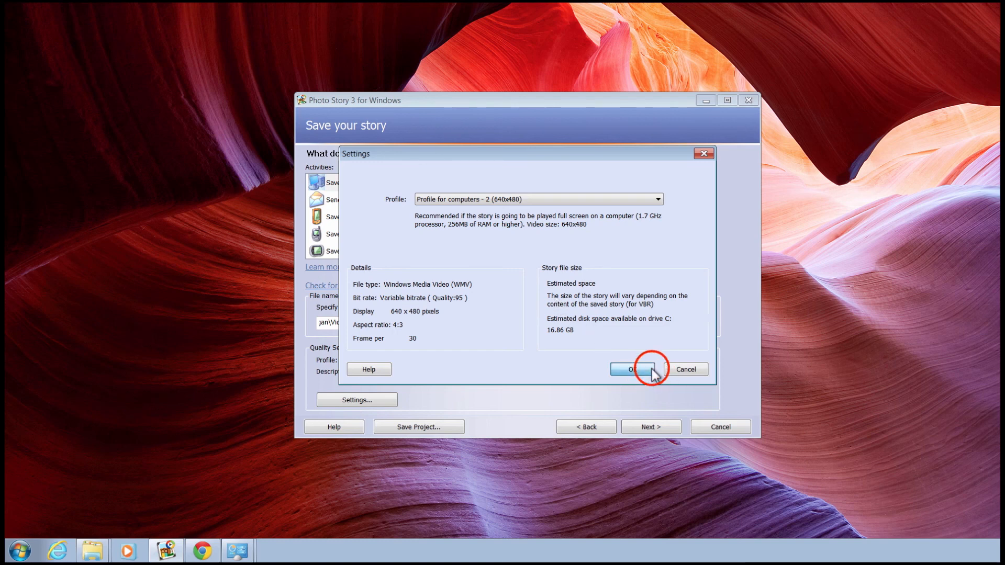
# Rename the output file MY DIGITAL STORY, keeping its existing folder and .wmv extension, and build the story.
pyautogui.click(393, 324)
pyautogui.doubleClick(394, 325)
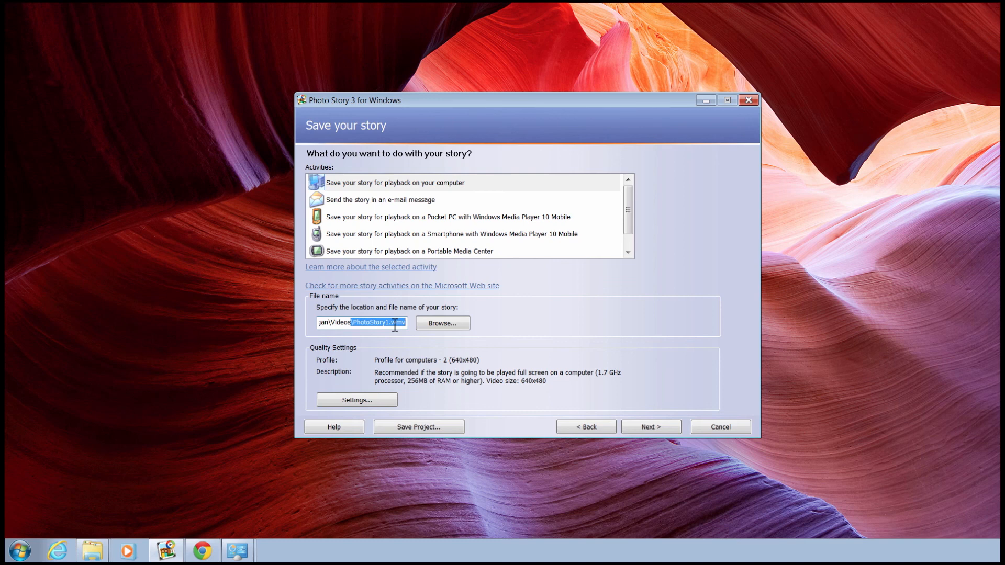
pyautogui.click(395, 324)
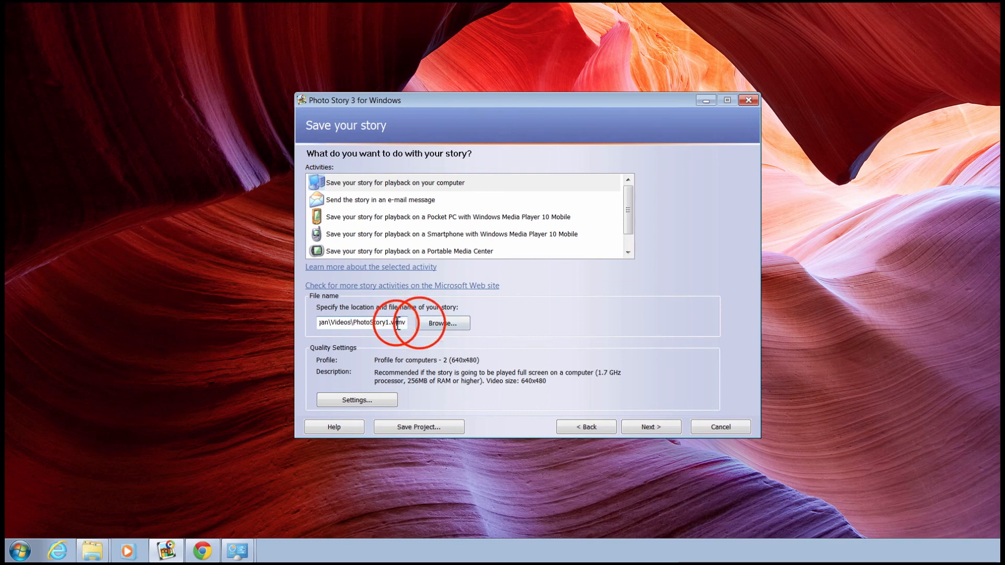
pyautogui.click(439, 324)
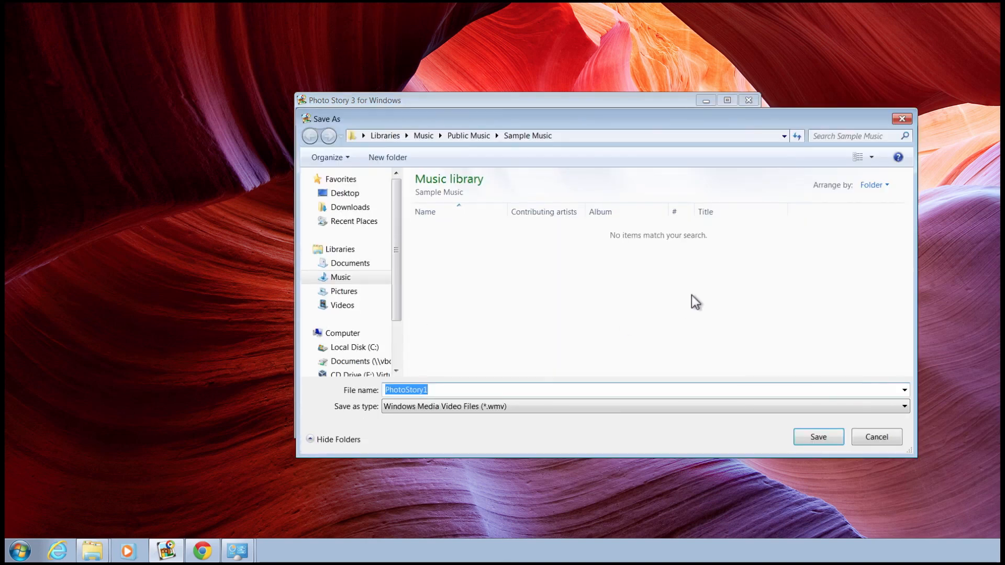
pyautogui.click(901, 120)
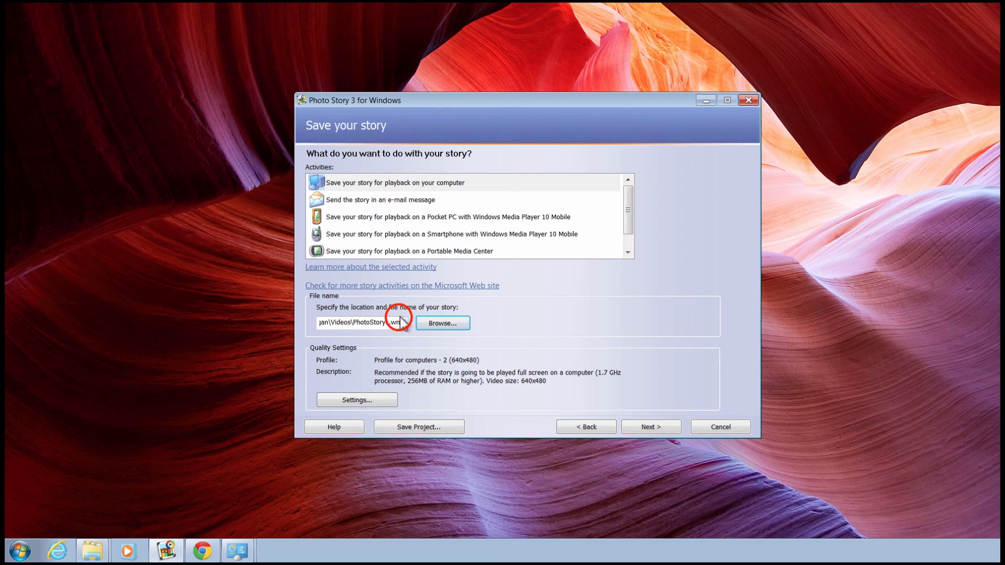
pyautogui.moveTo(390, 322); pyautogui.dragTo(354, 322)
pyautogui.write('MY DIGITAL STORY')
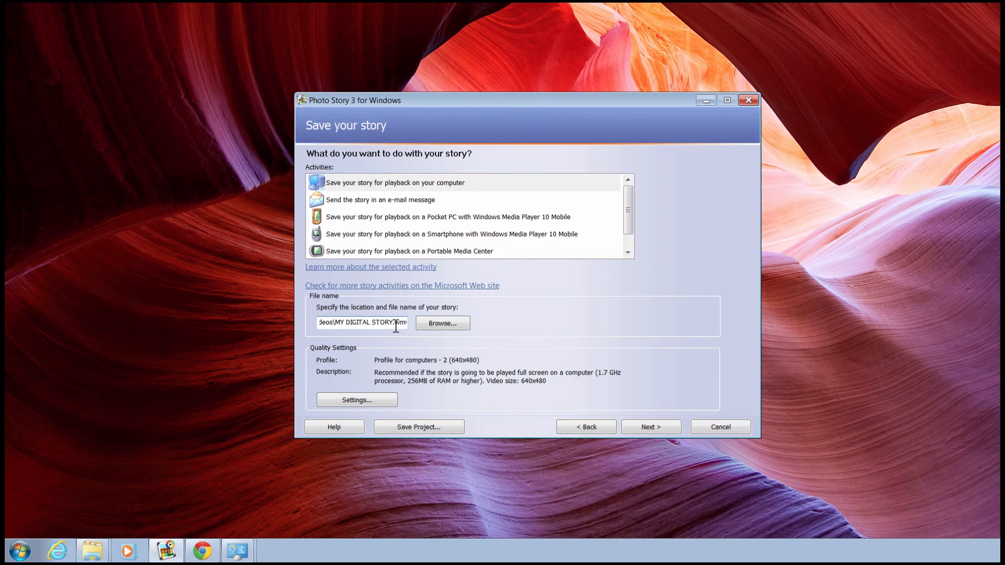
pyautogui.moveTo(396, 324); pyautogui.dragTo(407, 324)
pyautogui.click(652, 431)
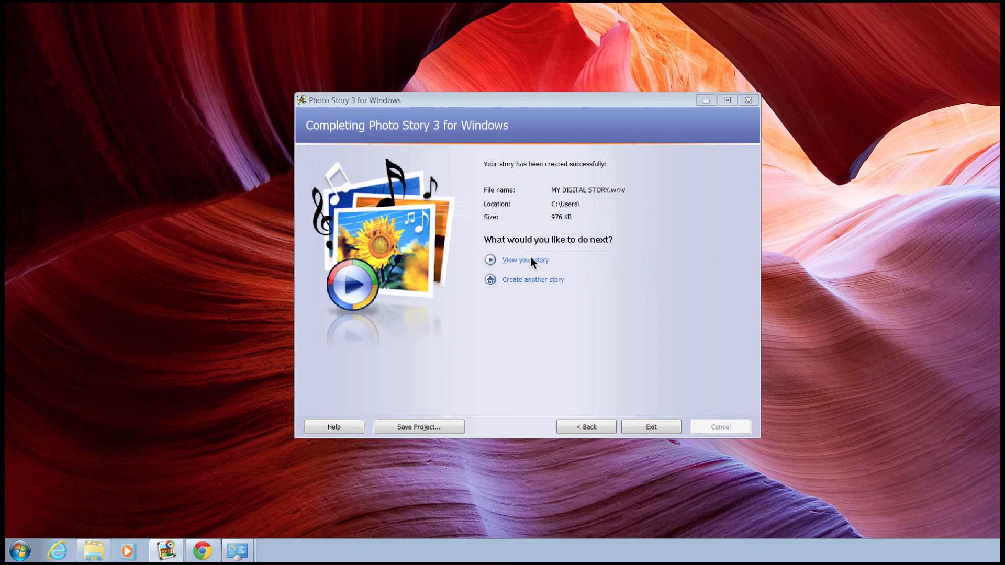
# View the finished story video.
pyautogui.click(529, 260)
pyautogui.click(638, 348)
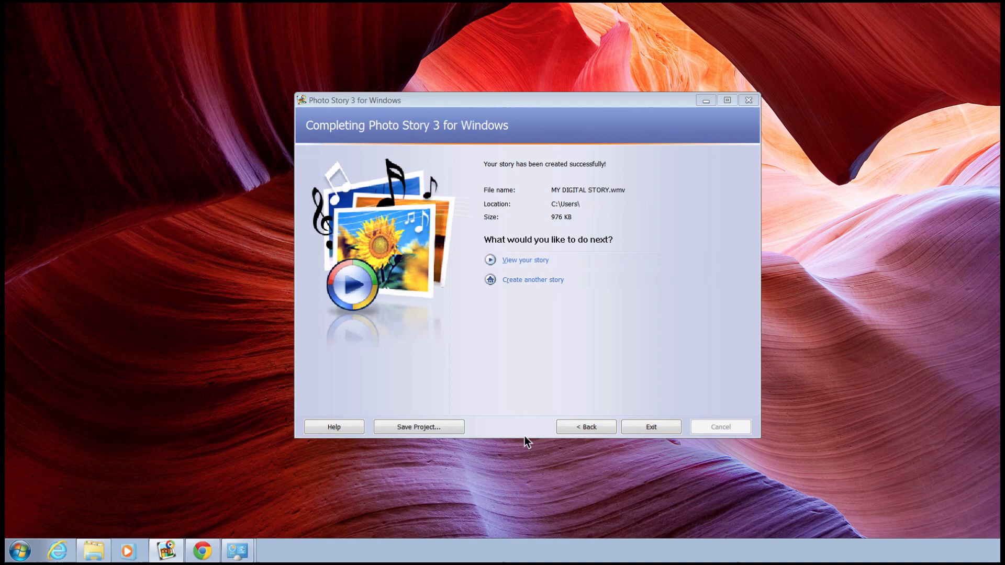
# Save the project as the Photo Story 3 project file PhotoStory1 in the Videos library and exit the program.
pyautogui.click(392, 432)
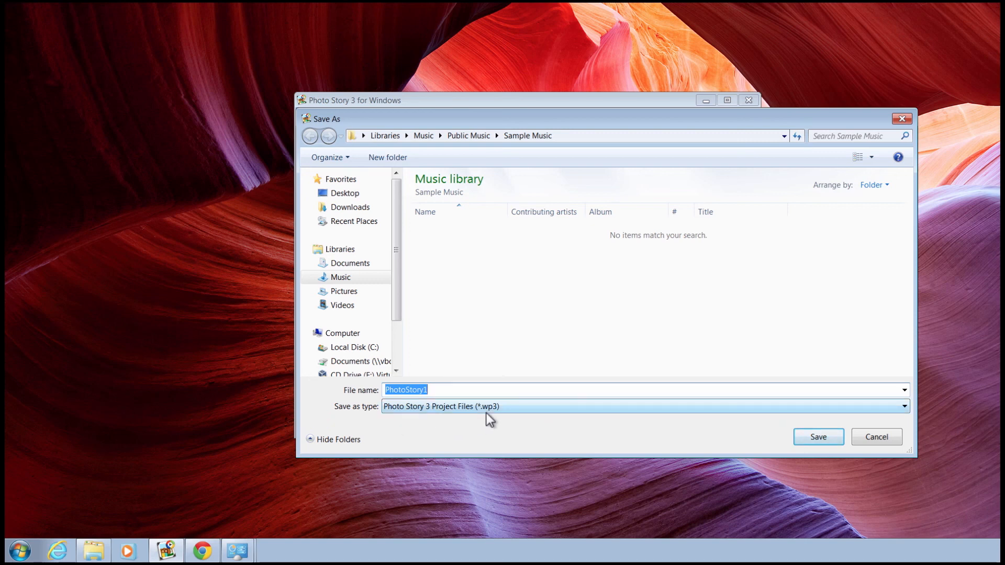
pyautogui.click(818, 439)
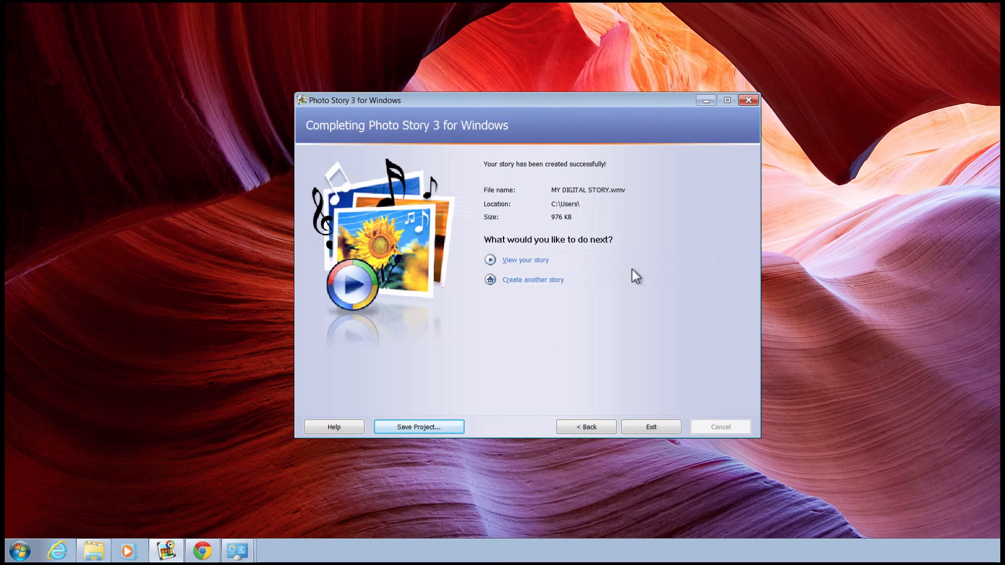
pyautogui.click(661, 428)
# Switch to Windows Explorer and examine the PhotoStory1 project file and the MY DIGITAL STORY video in the Videos library.
pyautogui.click(93, 549)
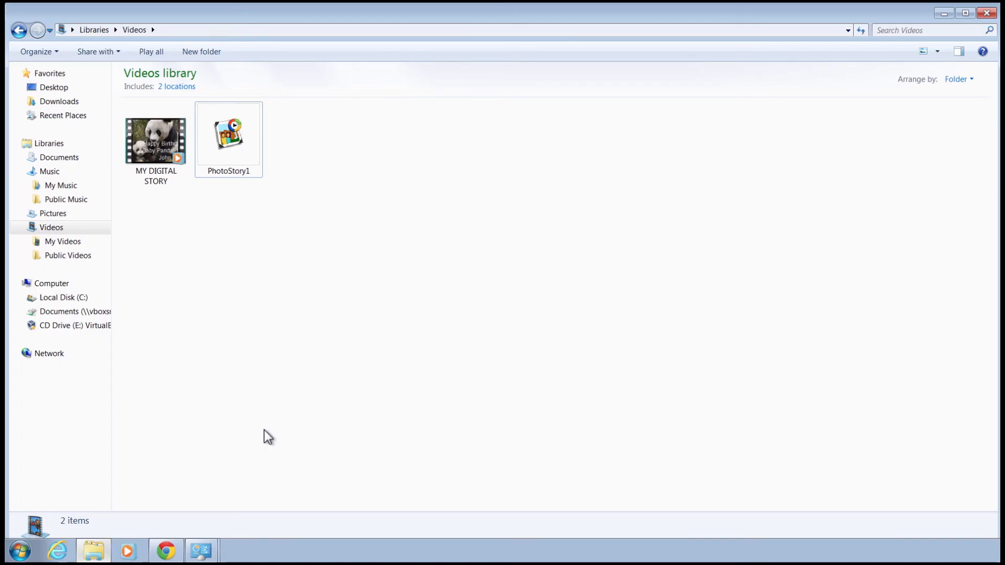
pyautogui.click(224, 157)
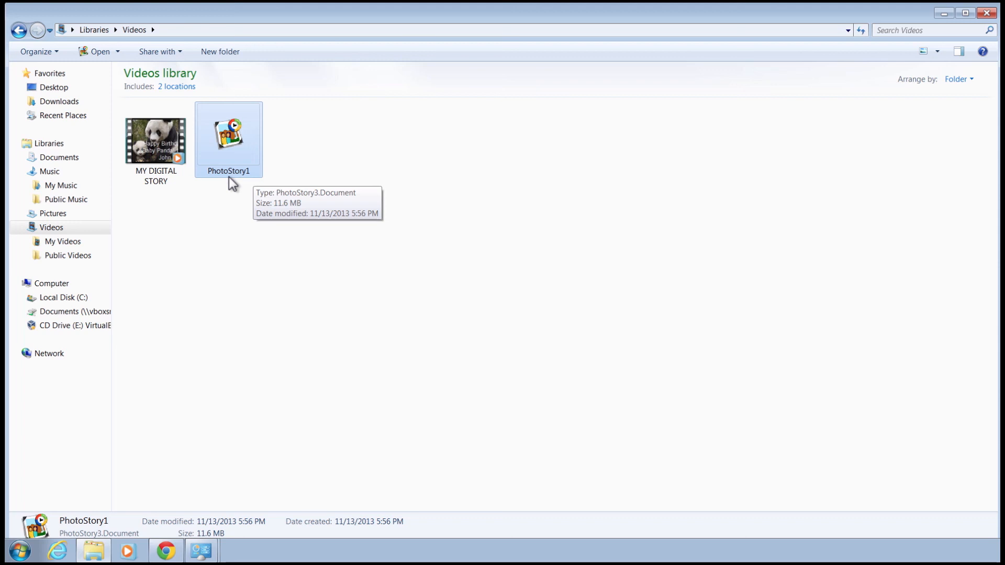
pyautogui.click(163, 176)
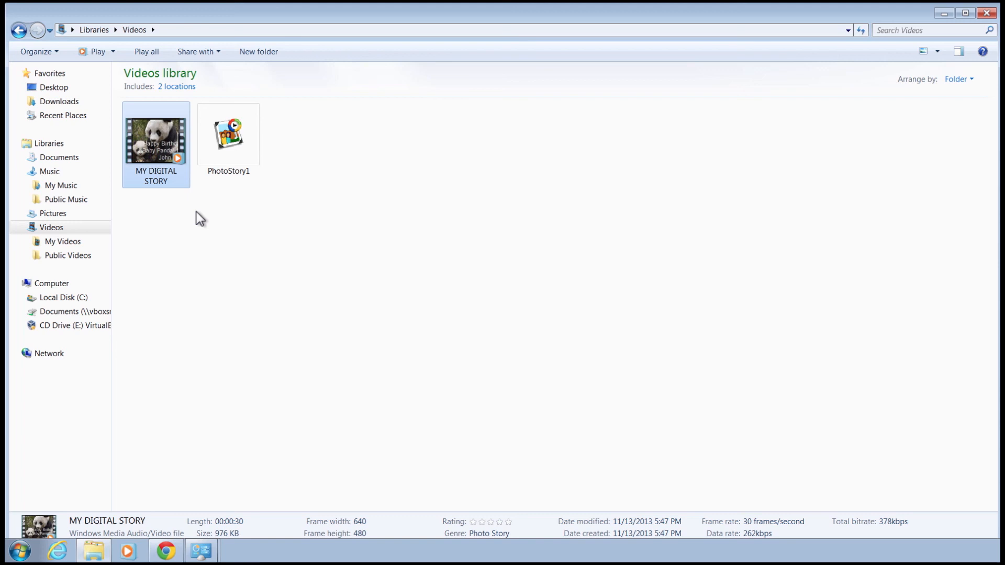
pyautogui.press('Right')
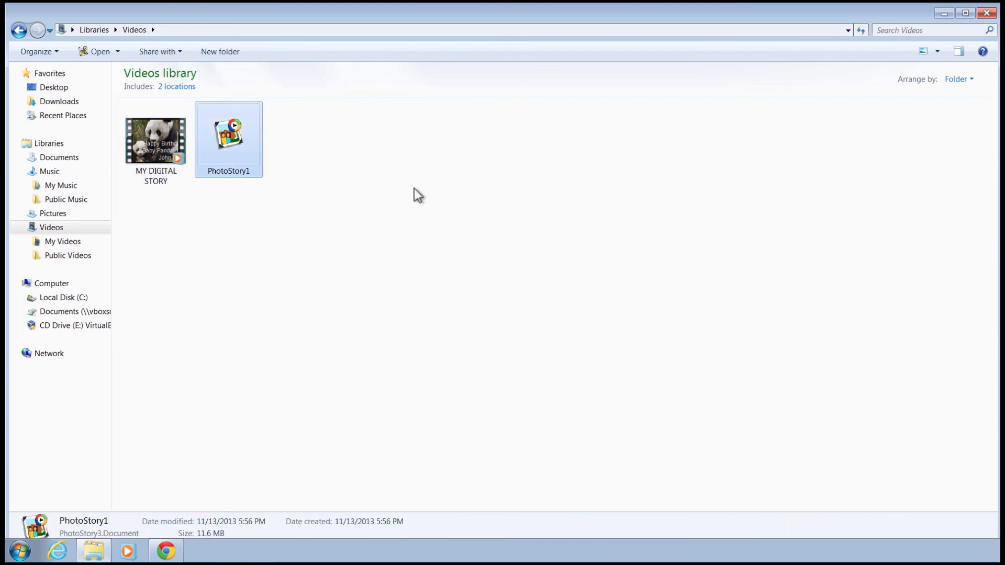
# Reopen the PhotoStory1 project from the Videos library, advance to its title page, and return to Windows Explorer.
pyautogui.click(229, 156)
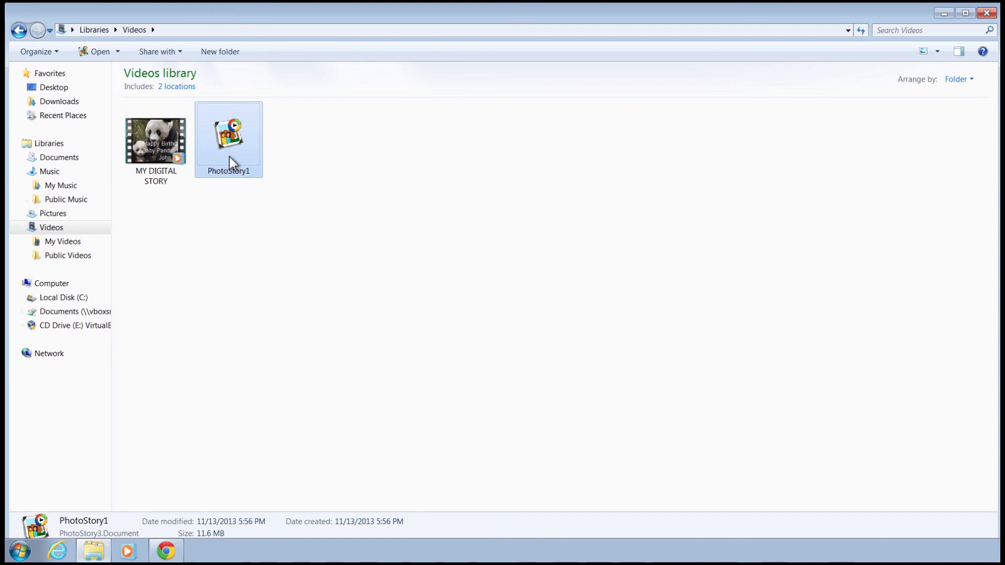
pyautogui.doubleClick(230, 155)
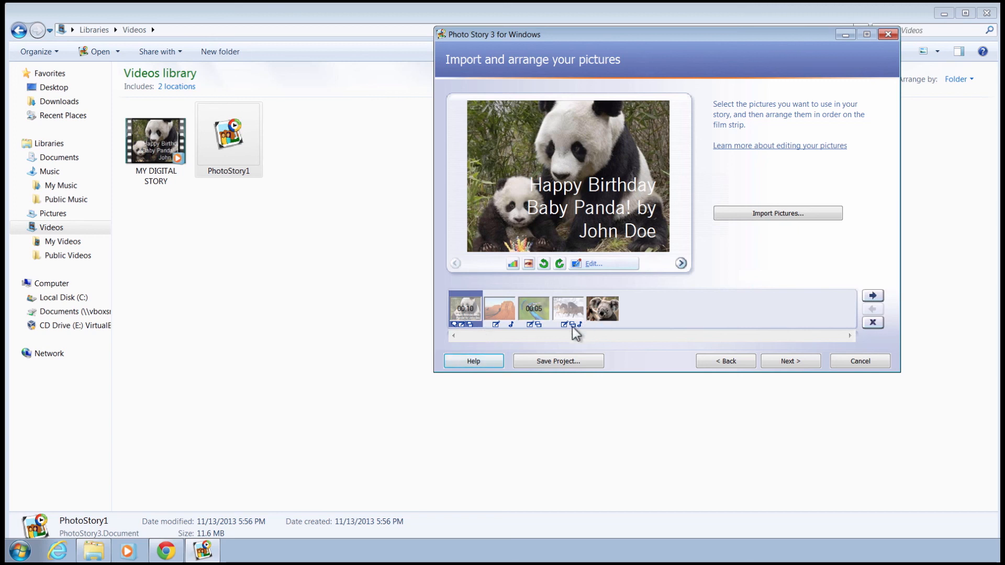
pyautogui.click(791, 362)
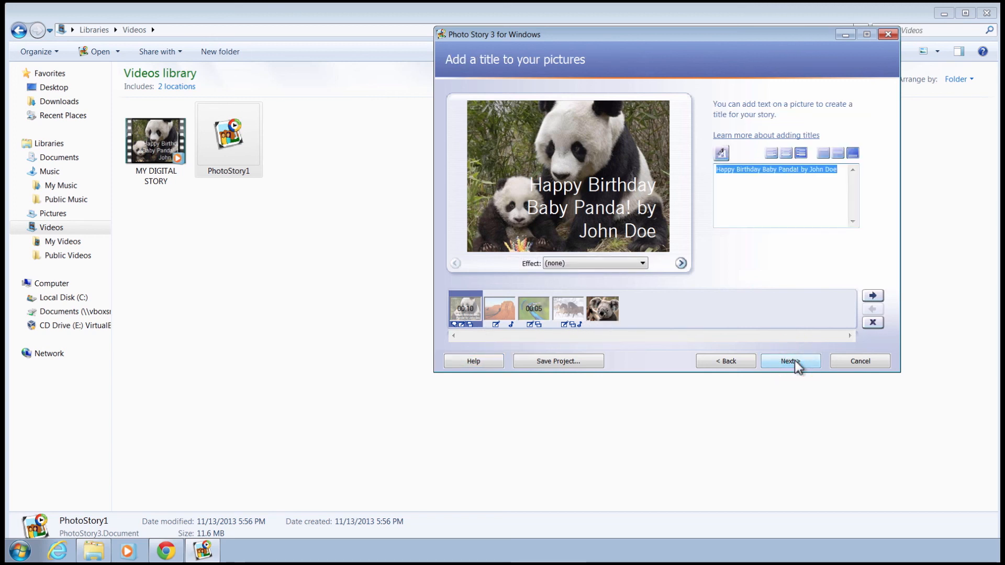
pyautogui.click(281, 196)
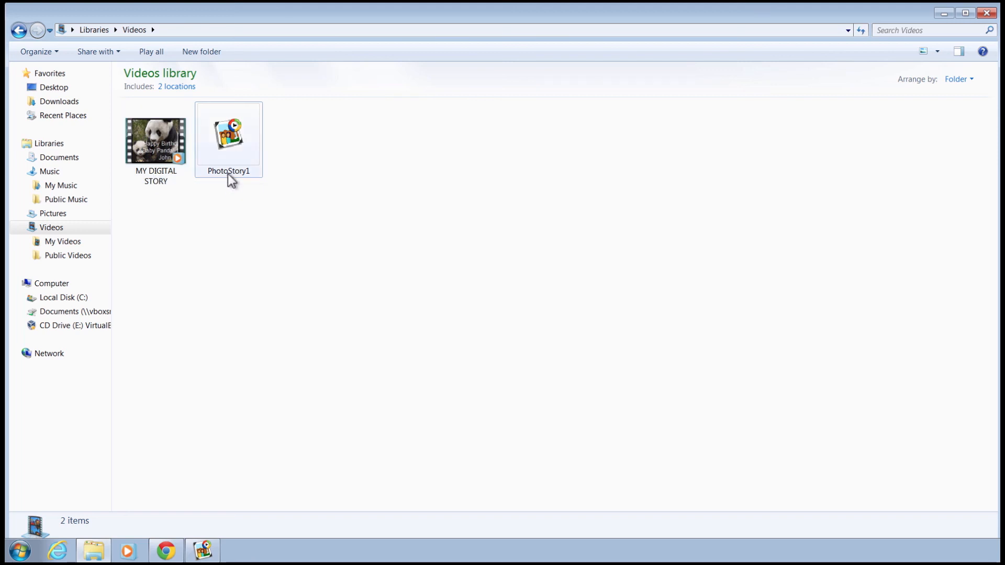
pyautogui.moveTo(228, 174)
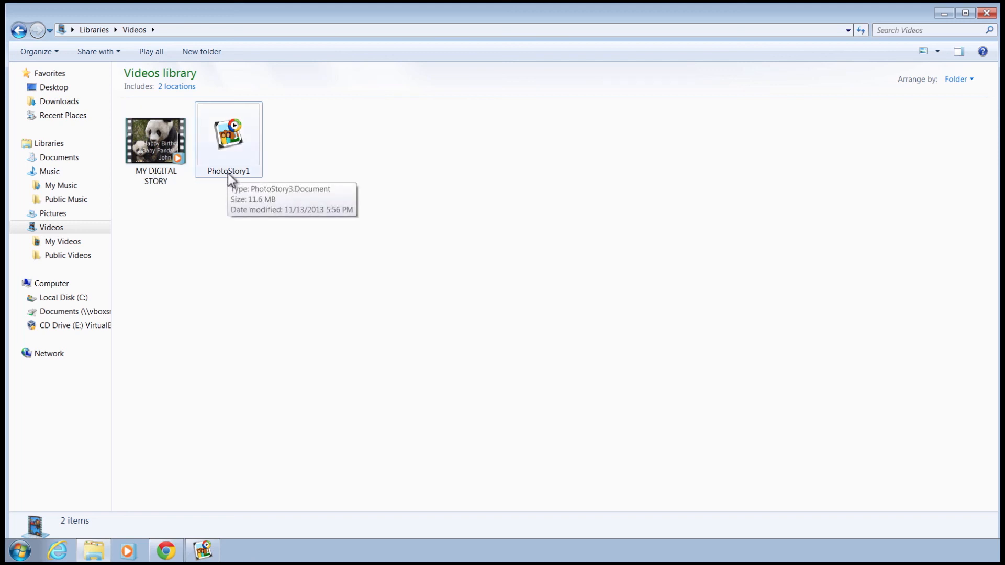